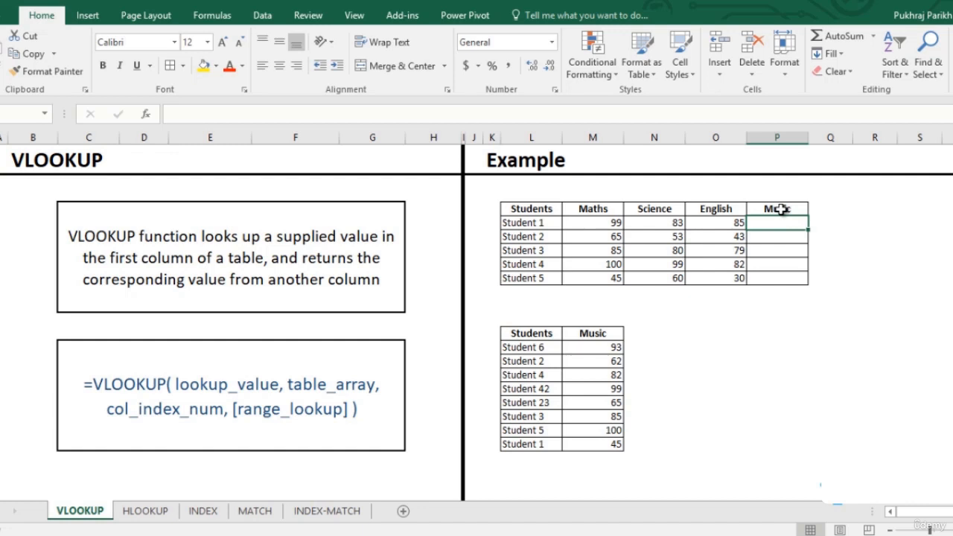
- Start a VLOOKUP formula in Student 1's Music cell with the student name in L5 as the lookup value
type("=vl")
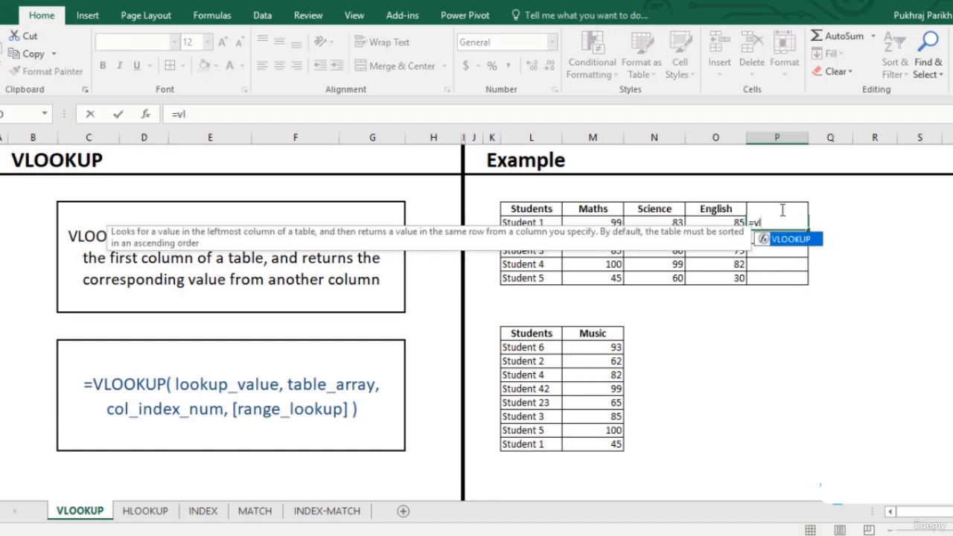
key("Tab")
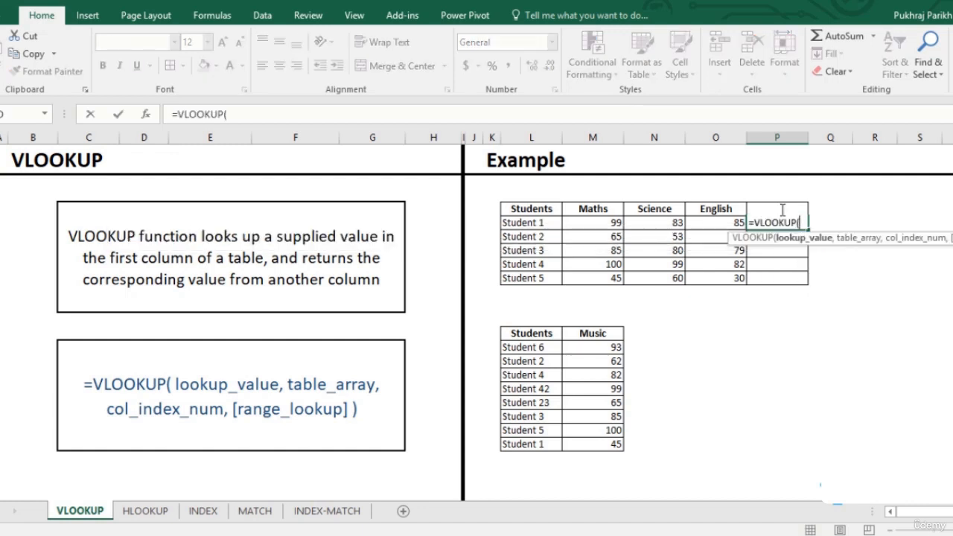
key("Left")
key("Left")
key("Left")
key("Left")
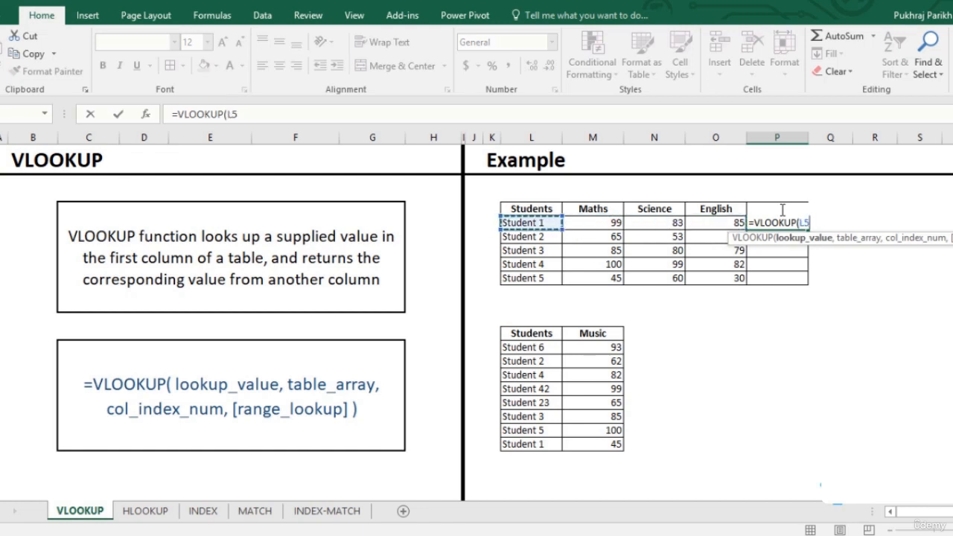
type(",")
- Set the VLOOKUP table array to the lower student and music score range L14:M21
key("Down")
key("Down")
key("Down")
key("Down")
key("Down")
key("Down")
key("Down")
key("Down")
key("Down")
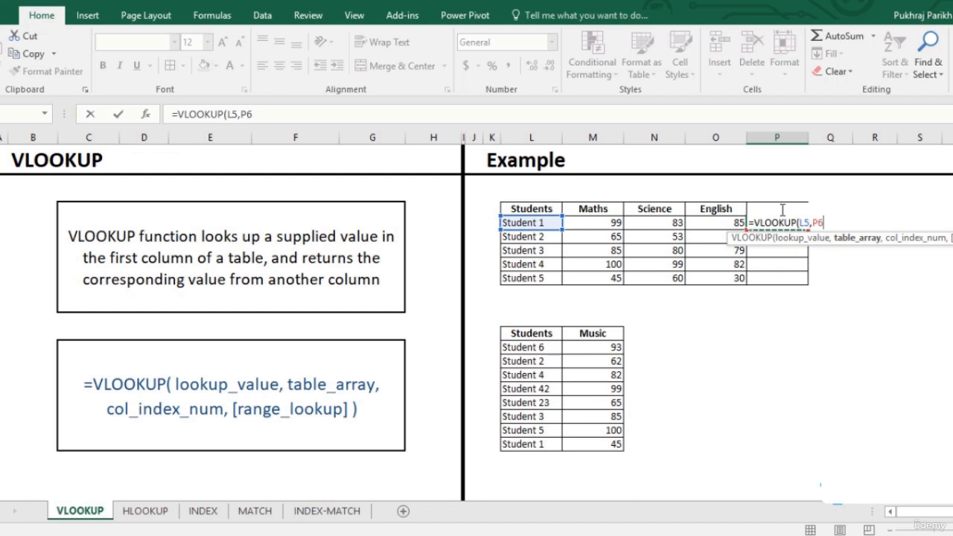
key("Left")
key("Left")
key("Left")
key("Left")
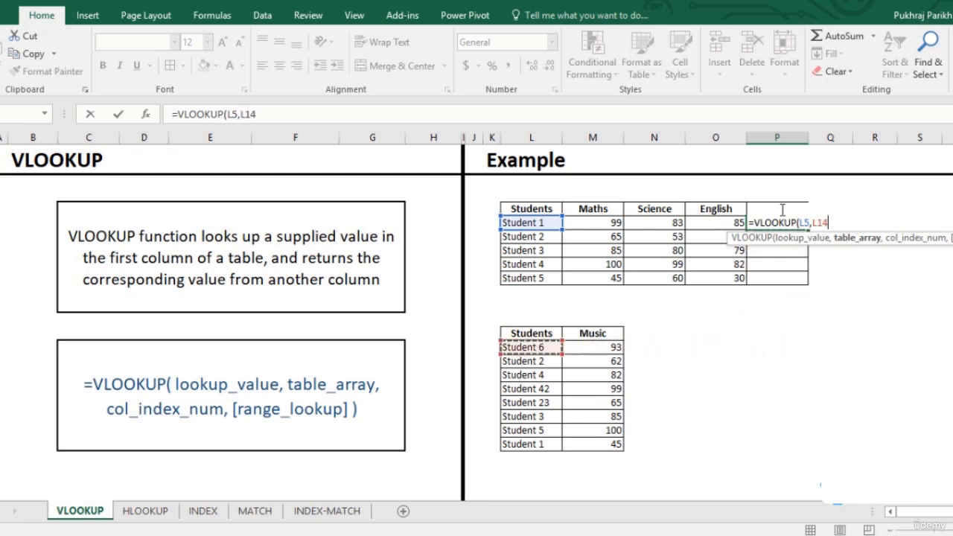
key("shift+Right")
key("ctrl+shift+Down")
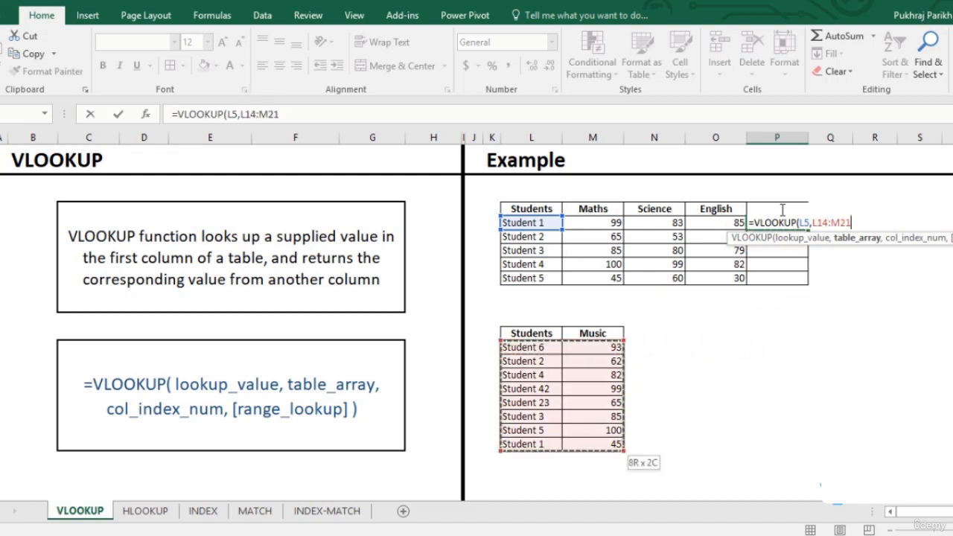
type(",")
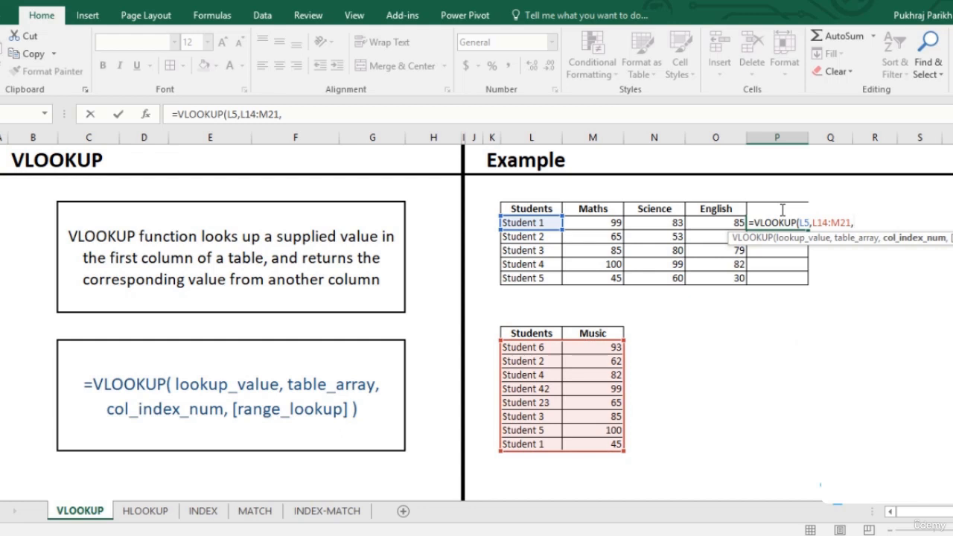
type("2")
- Complete the VLOOKUP with column index 2 and exact match 0, and check it against Student 1's row in the lower table
type(",")
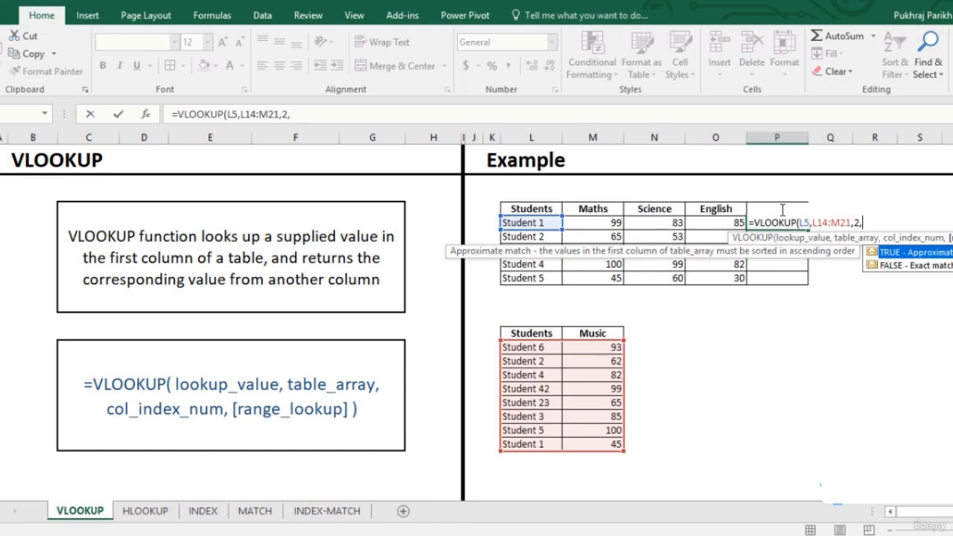
type("0)")
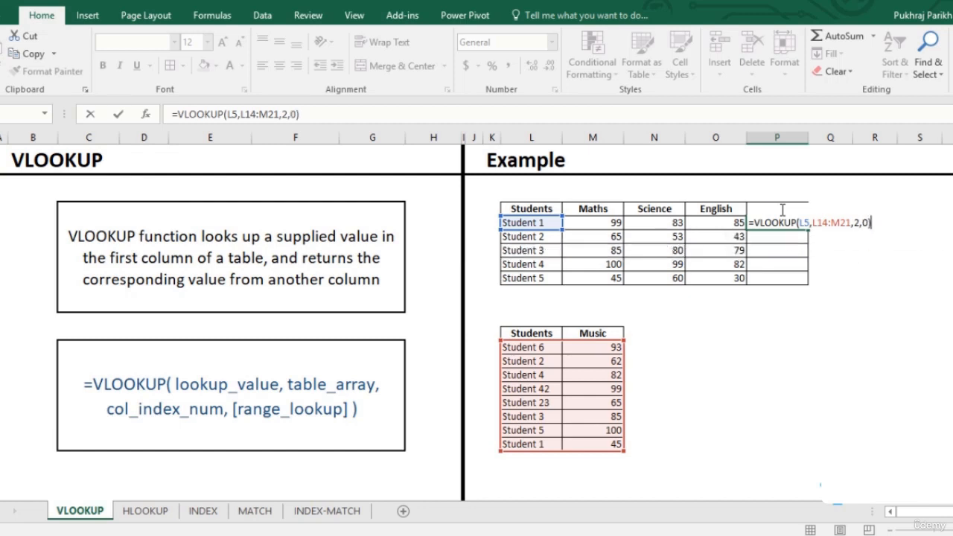
key("Return")
left_click_drag(531, 444, 593, 444)
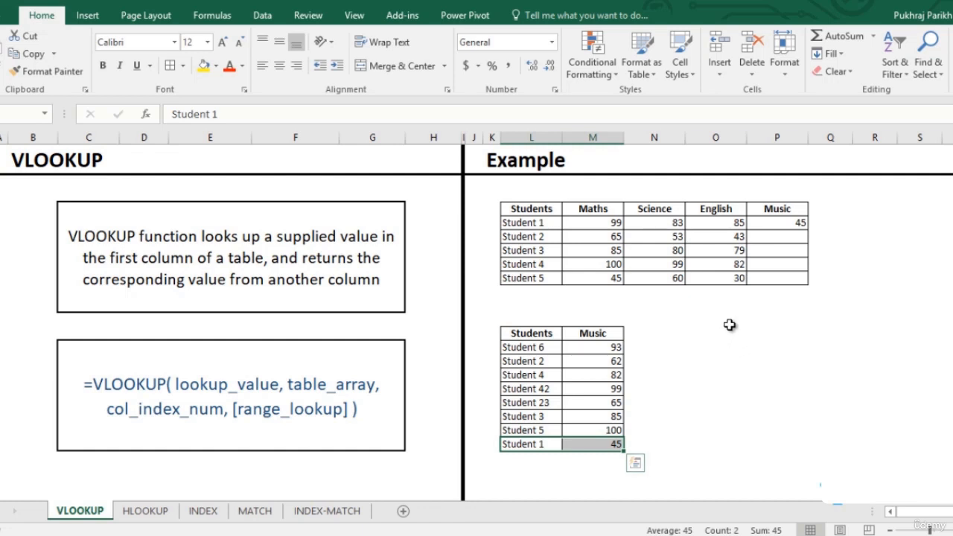
- Make the table array absolute as $L$14:$M$21 in Student 1's Music formula and fill it down to Student 5
left_click(796, 220)
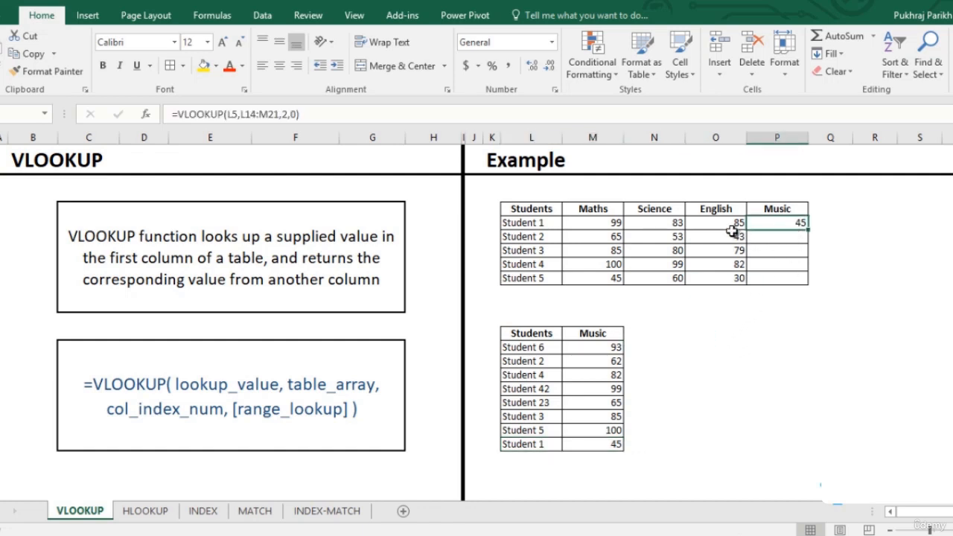
left_click(259, 114)
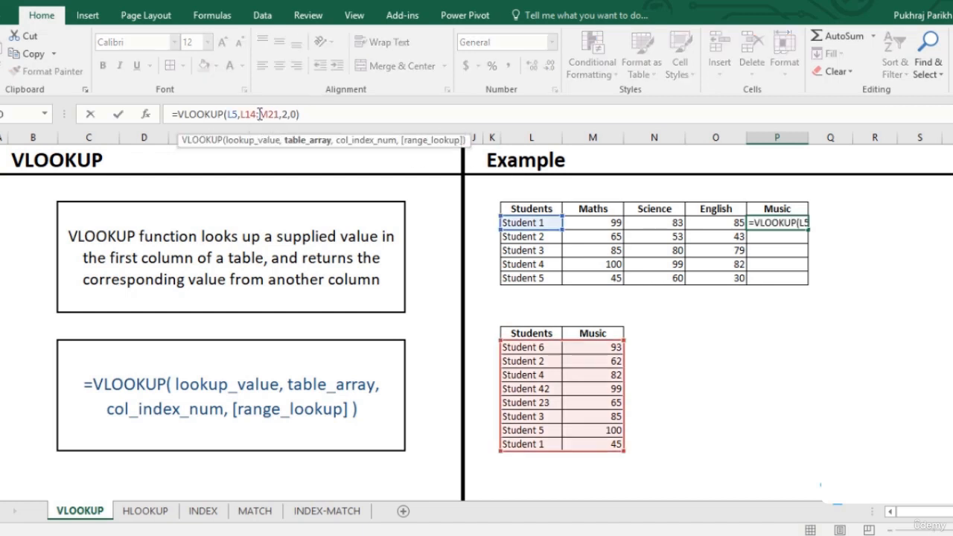
left_click_drag(242, 114, 280, 113)
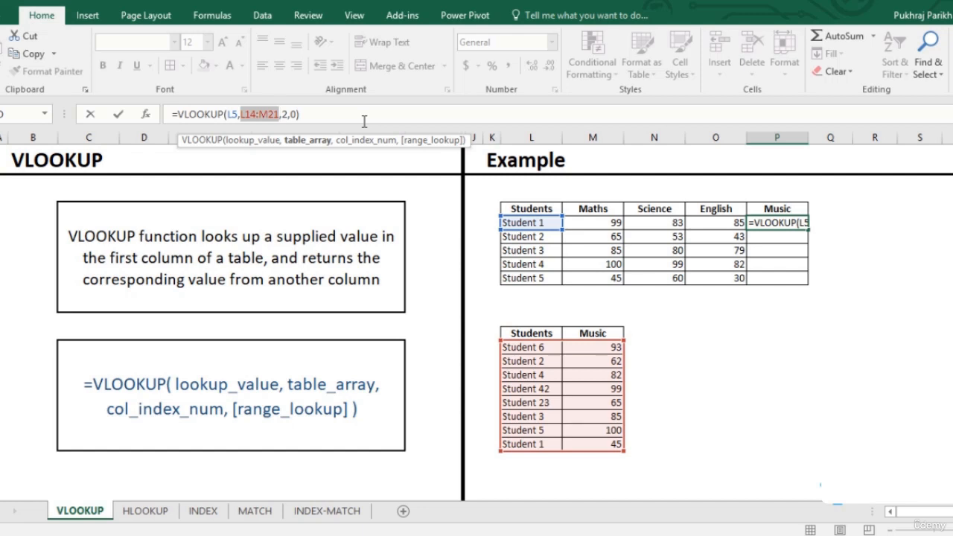
key("F4")
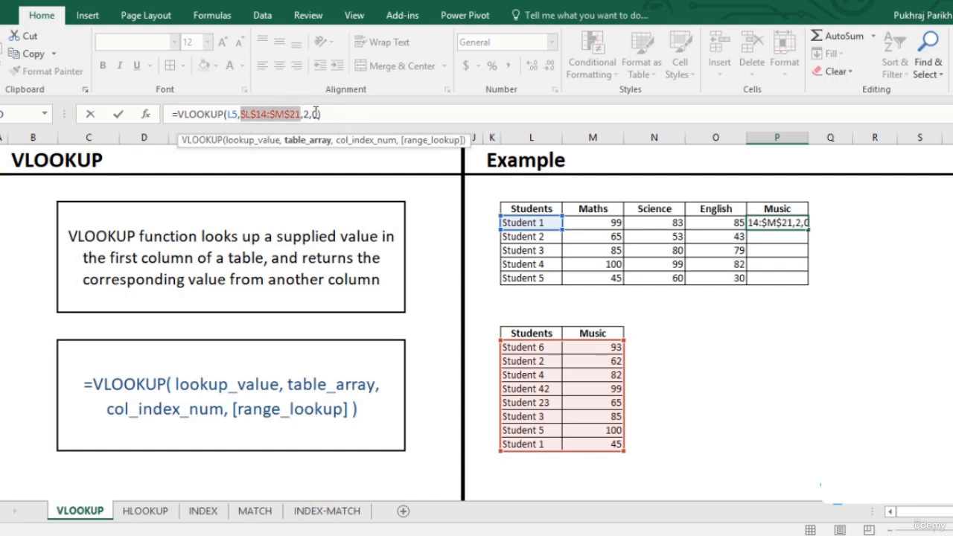
left_click(325, 114)
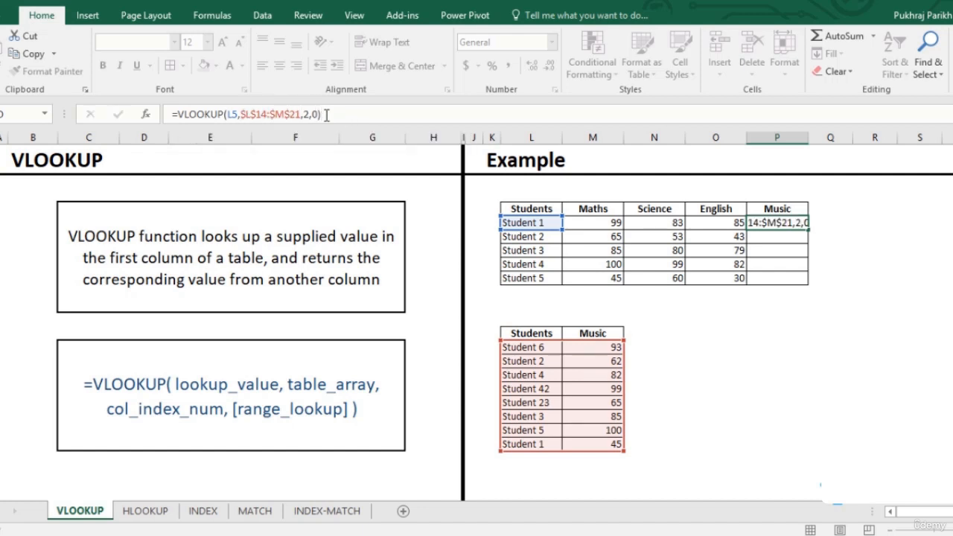
key("Return")
left_click(778, 223)
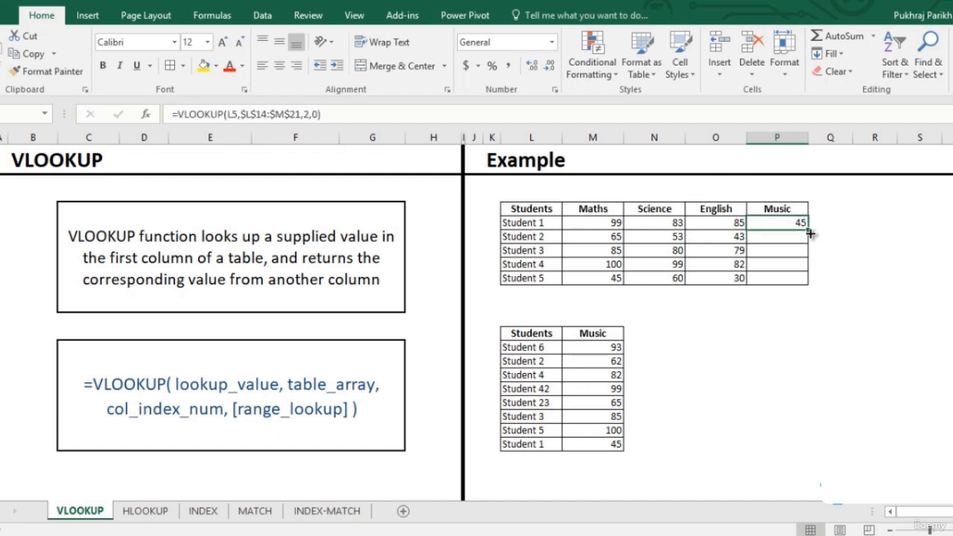
double_click(808, 229)
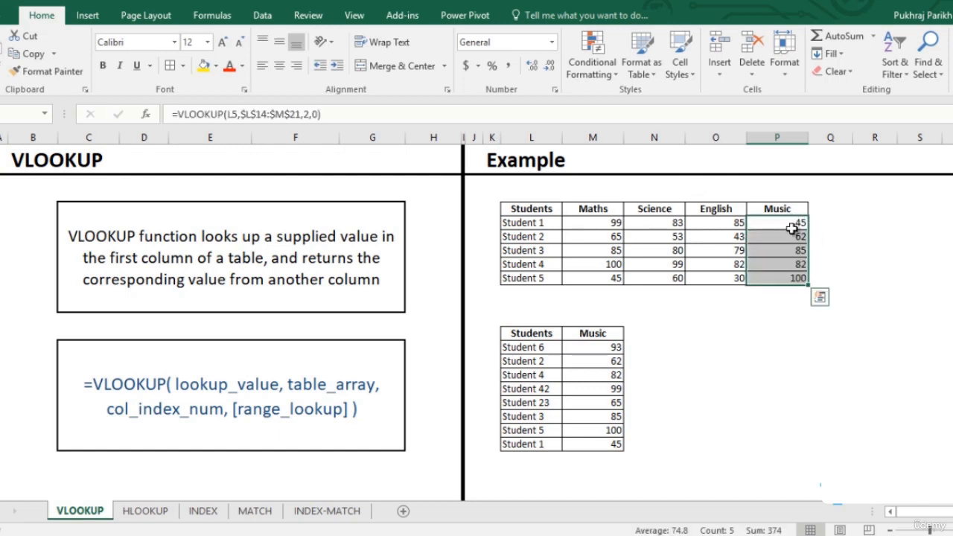
- On the HLOOKUP sheet, start an HLOOKUP formula in Student 6's Maths cell with the Maths header M5 as the lookup value
left_click(152, 514)
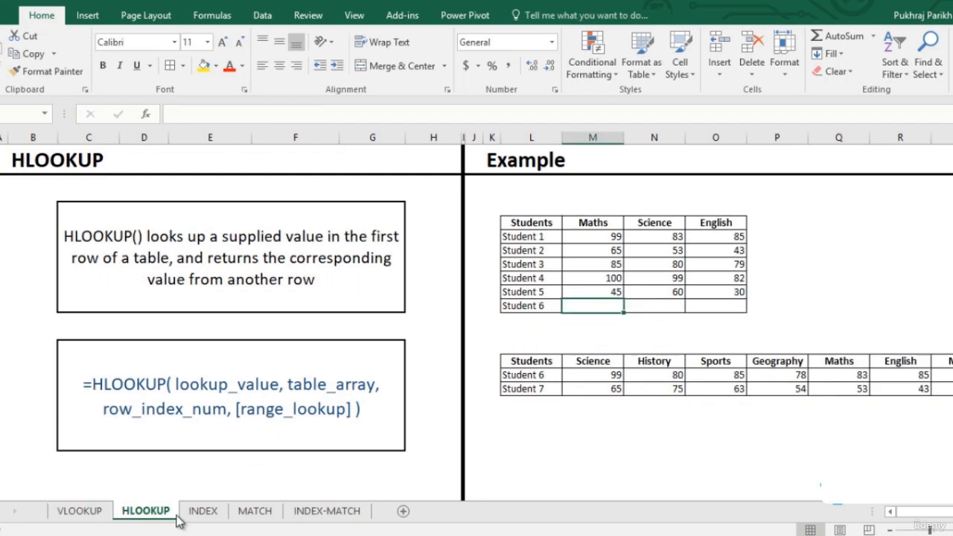
left_click(544, 374)
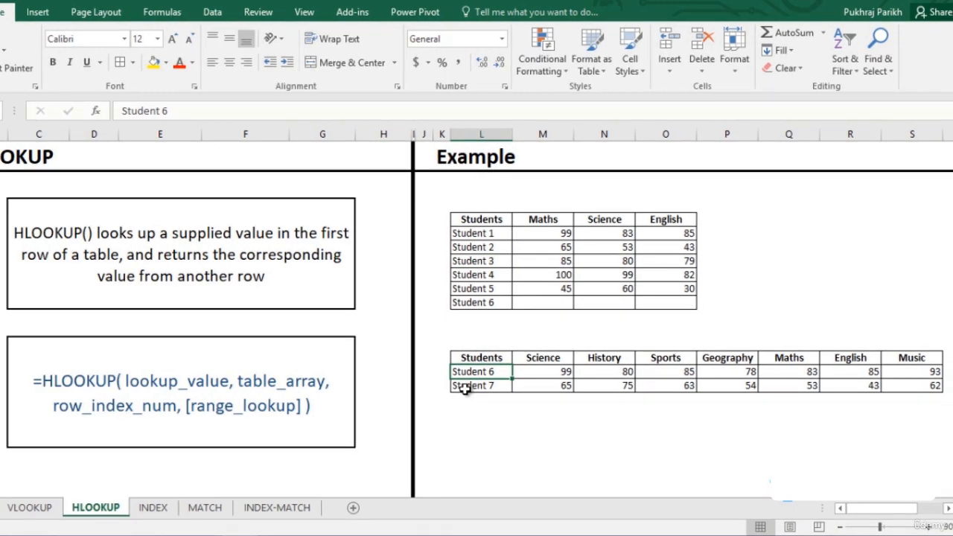
left_click(533, 303)
type("=hl")
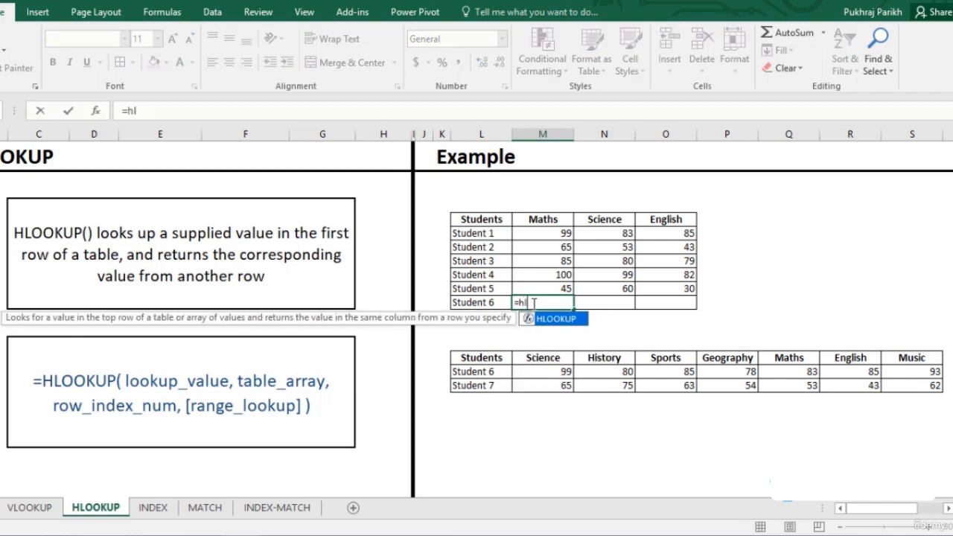
key("Tab")
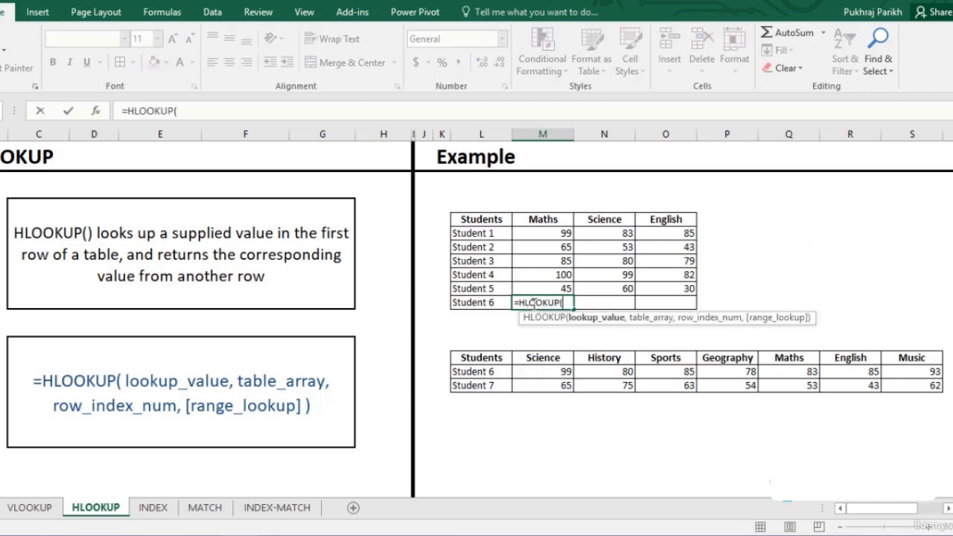
left_click(542, 217)
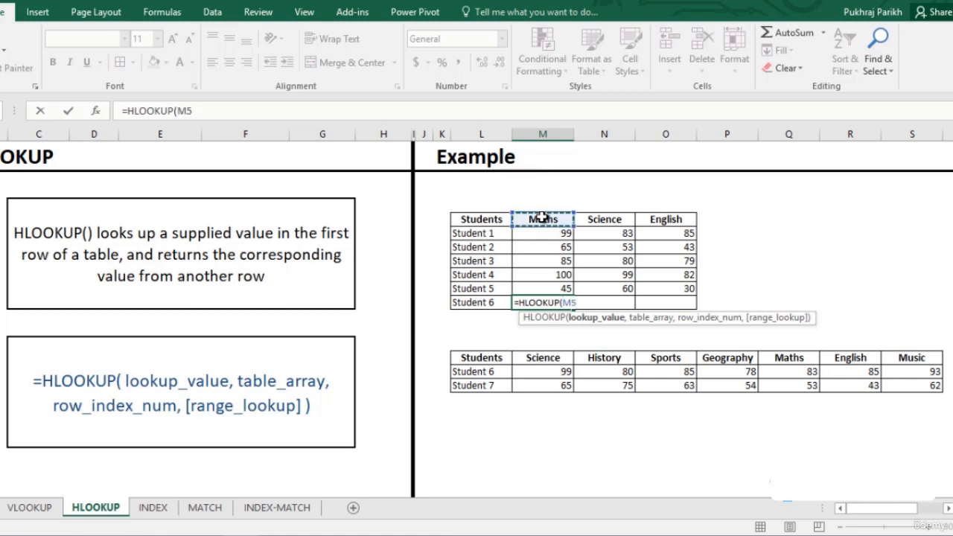
type(",")
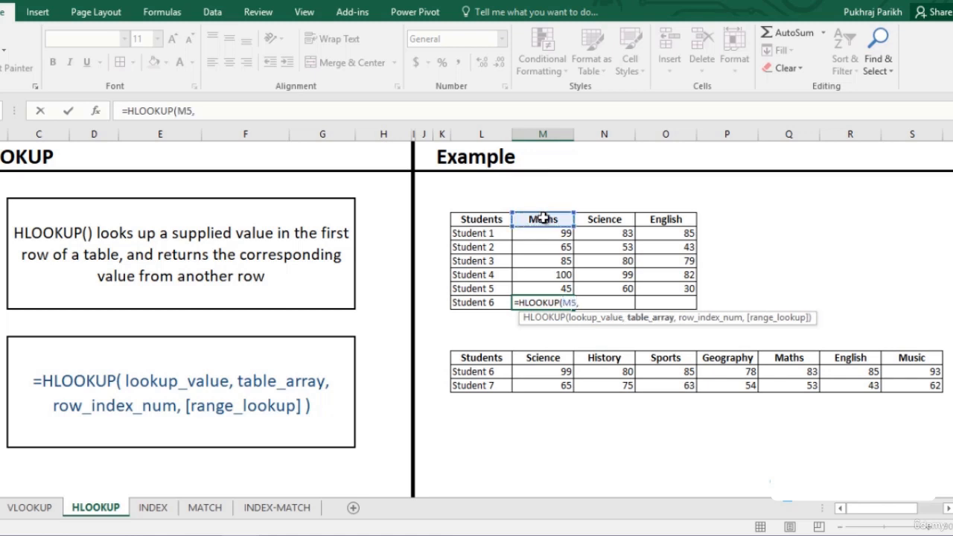
- Set the HLOOKUP table array to the lower subject table as the absolute range $M$15:$S$17
left_click_drag(542, 360, 903, 384)
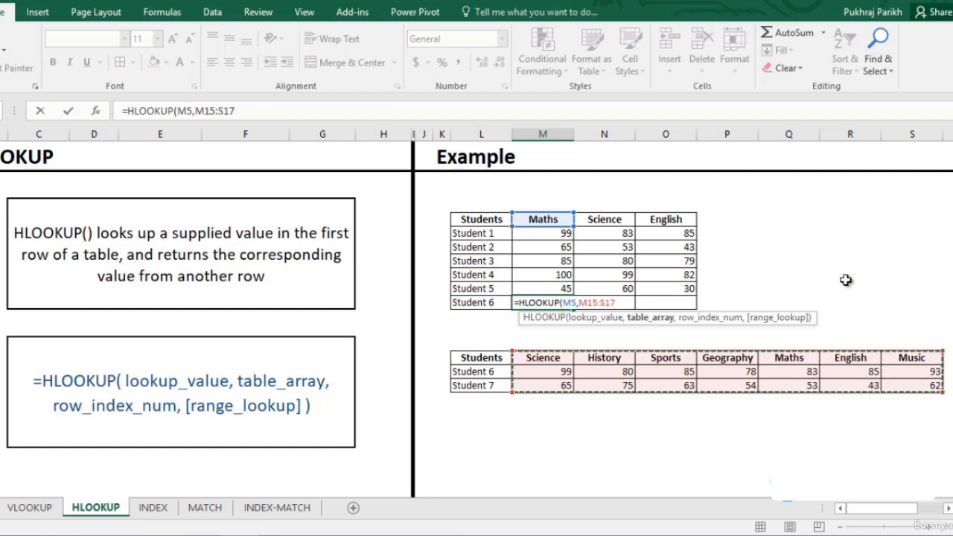
key("F4")
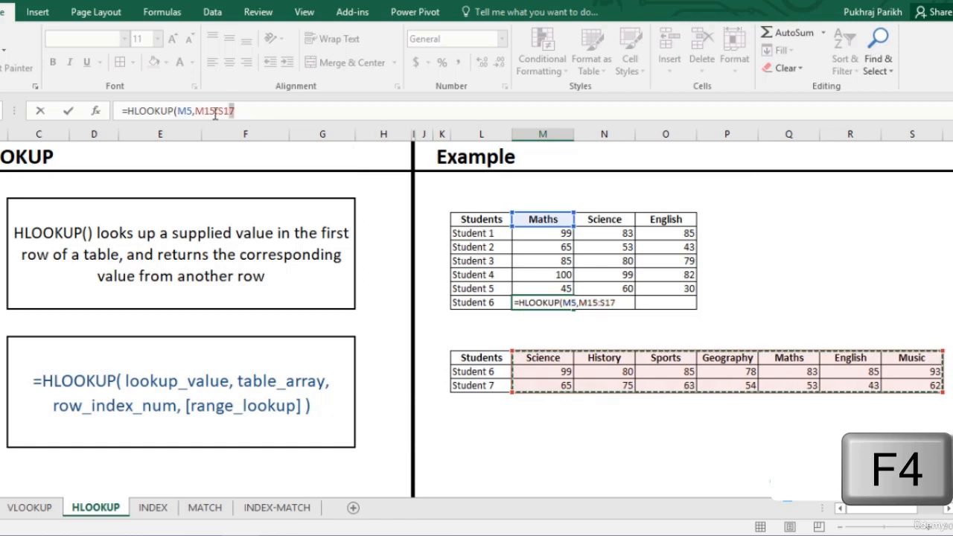
left_click_drag(235, 111, 195, 111)
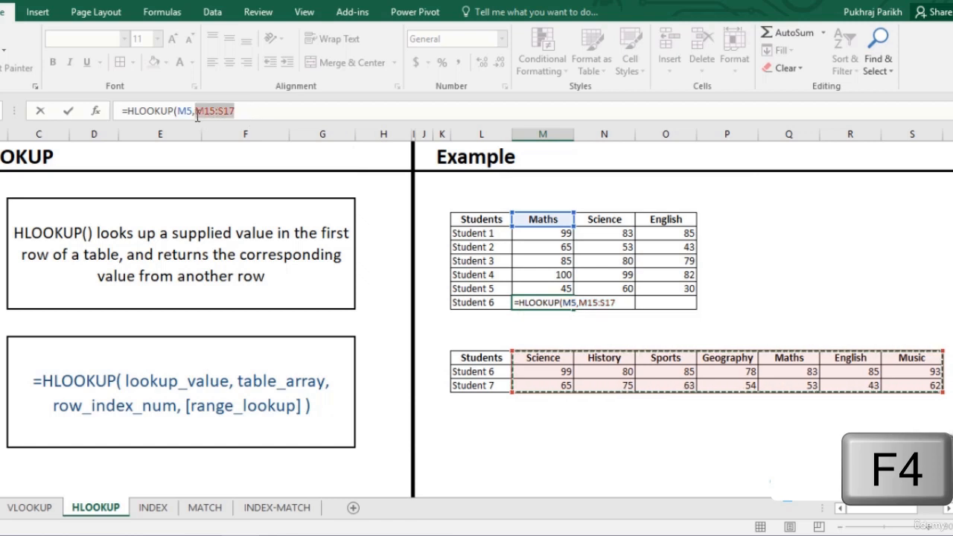
key("F4")
left_click(280, 111)
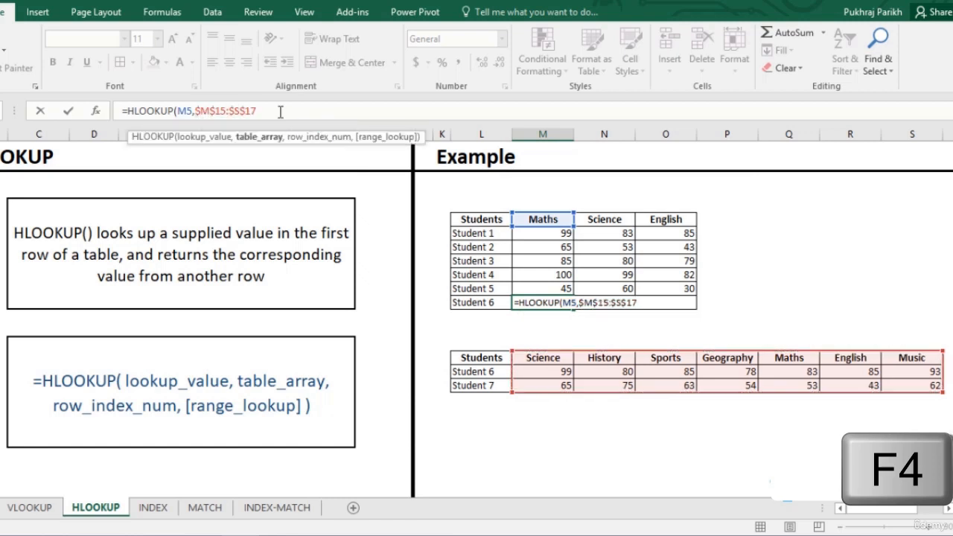
type(",")
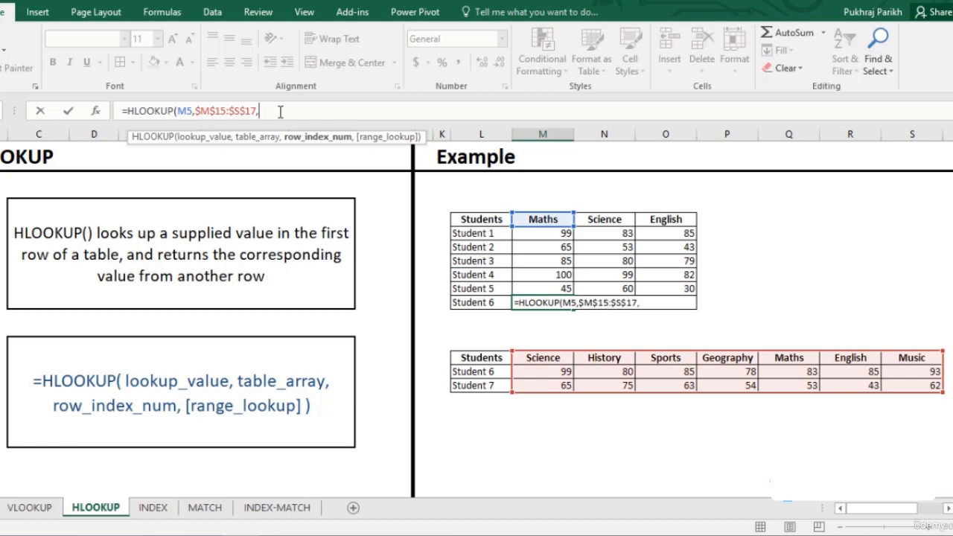
type("2,")
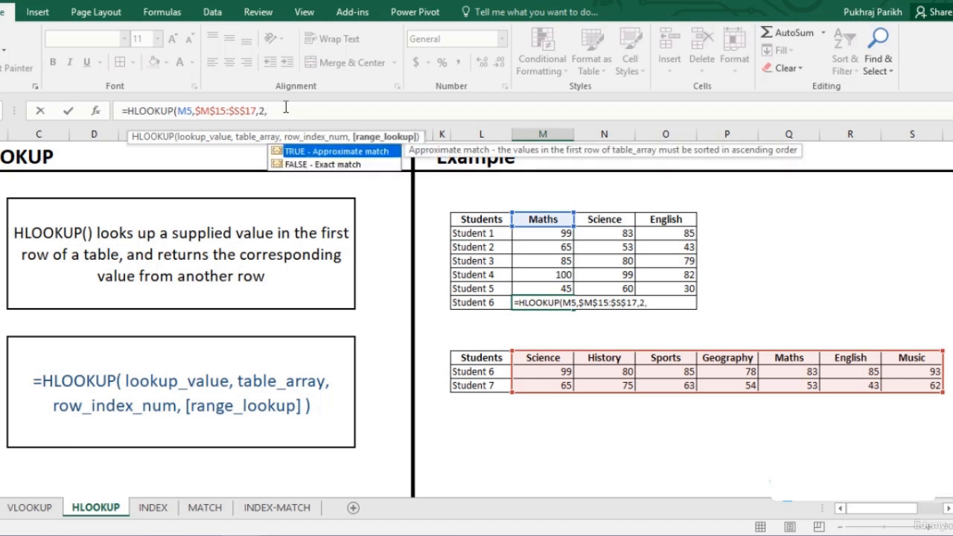
type("0)")
- Complete the HLOOKUP formula with row index 2 and exact match 0
key("Return")
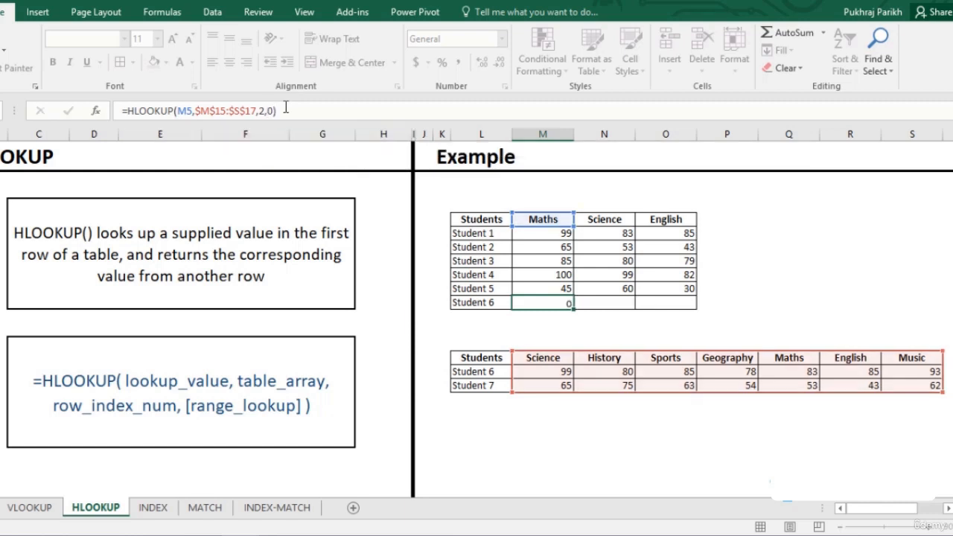
- Fill Student 6's Maths formula across to Science and English, and check the Maths score in the lower table
left_click(563, 302)
left_click_drag(574, 308, 674, 311)
left_click(813, 372)
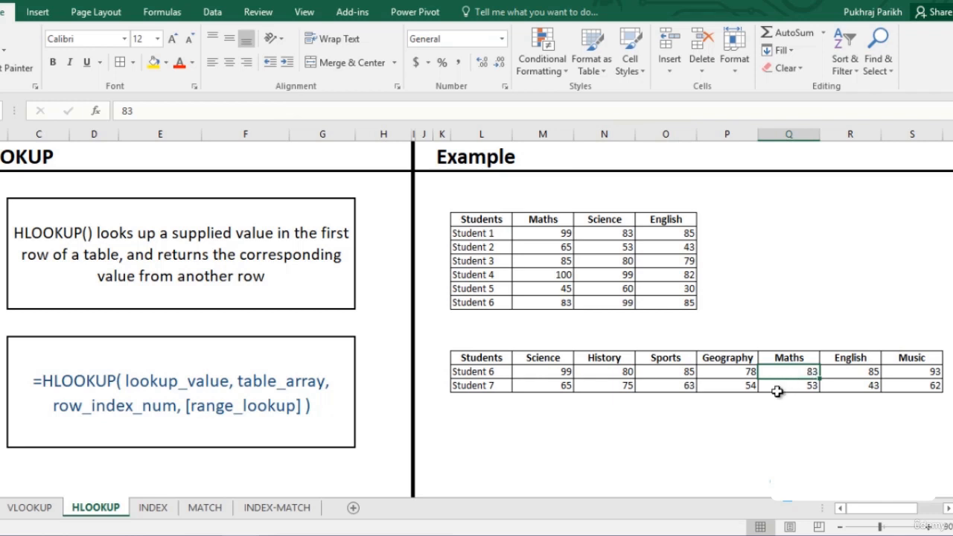
- Switch to the INDEX sheet and examine the marks range and the IF formula that converts the subject name to a column number
left_click(151, 509)
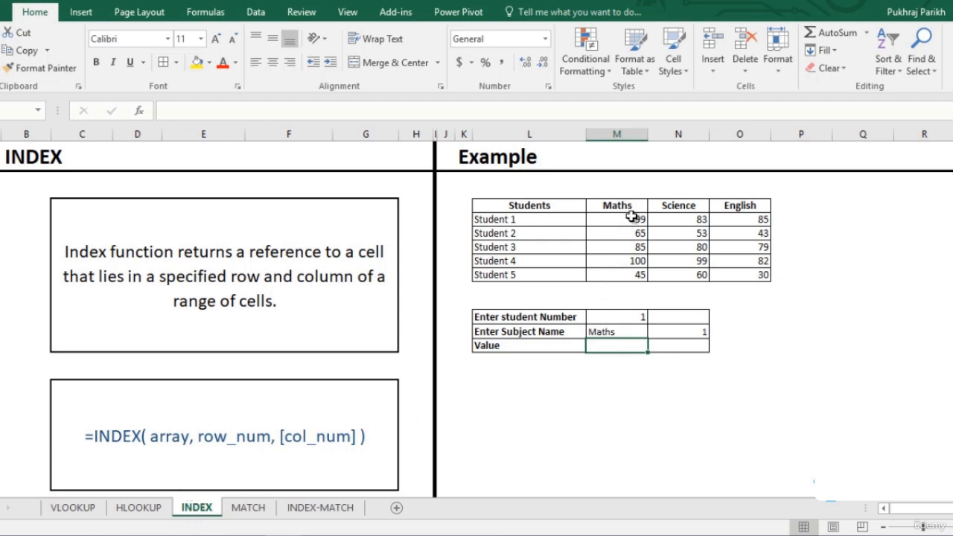
left_click_drag(632, 217, 733, 271)
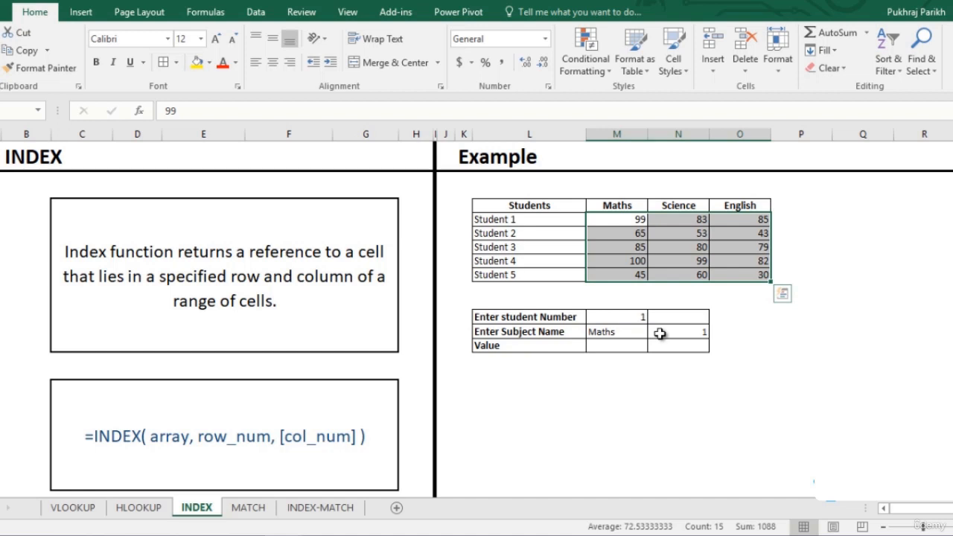
left_click(659, 333)
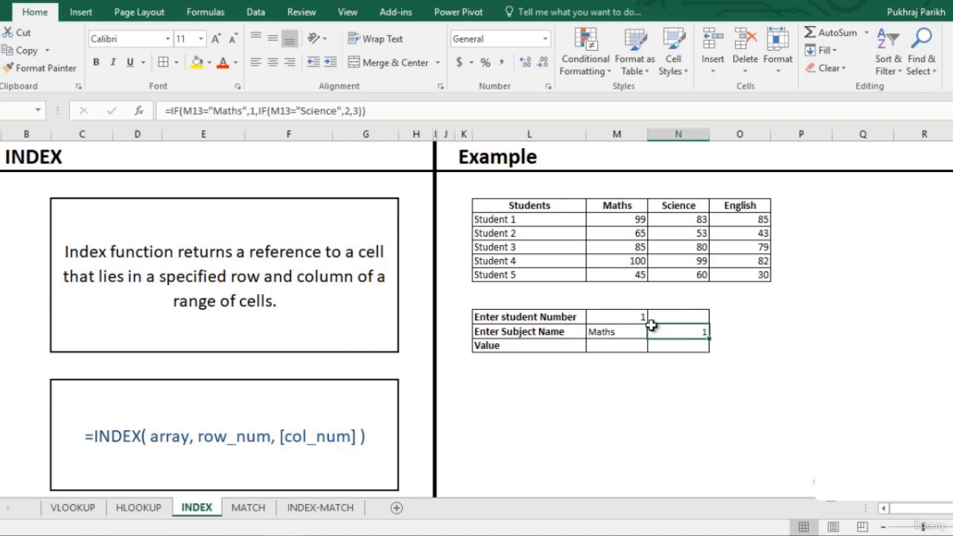
left_click(627, 190)
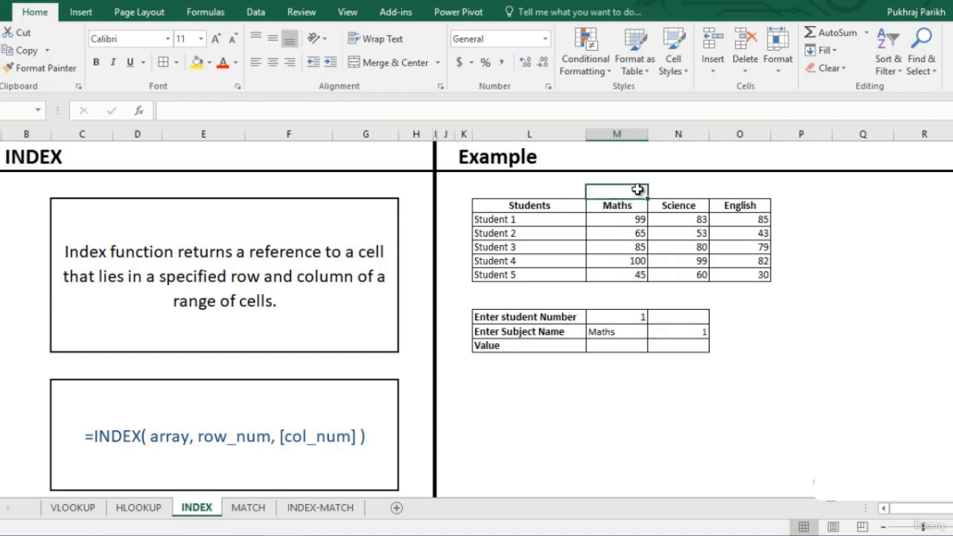
- Number the Maths, Science and English columns 1, 2 and 3 above their headings, and review the IF formula beside the subject name
type("1")
left_click(686, 187)
type("2")
left_click(744, 191)
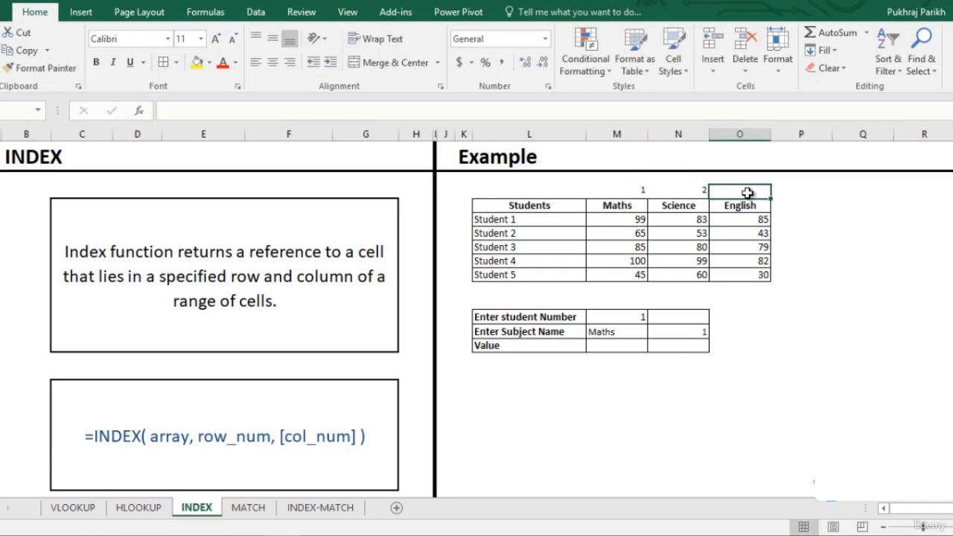
type("3")
left_click(674, 328)
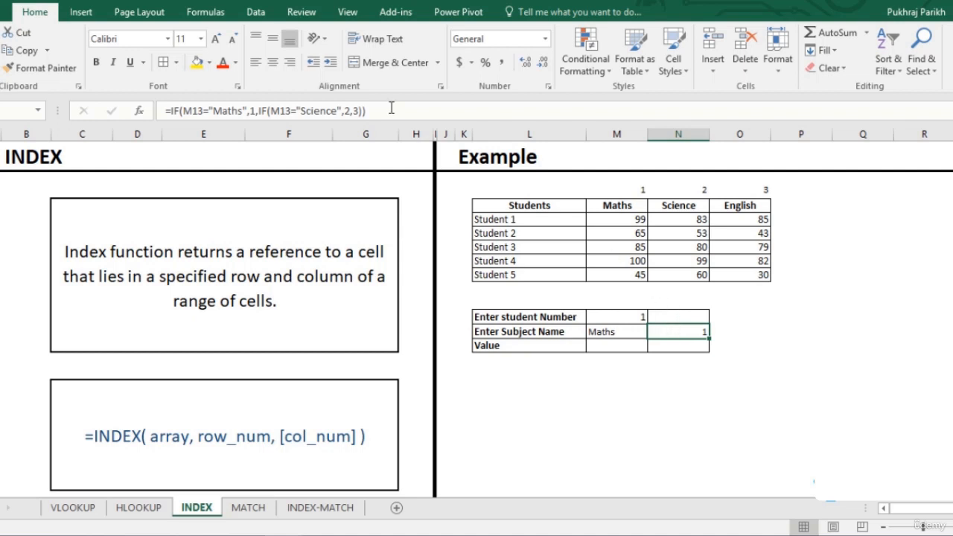
left_click_drag(391, 108, 159, 119)
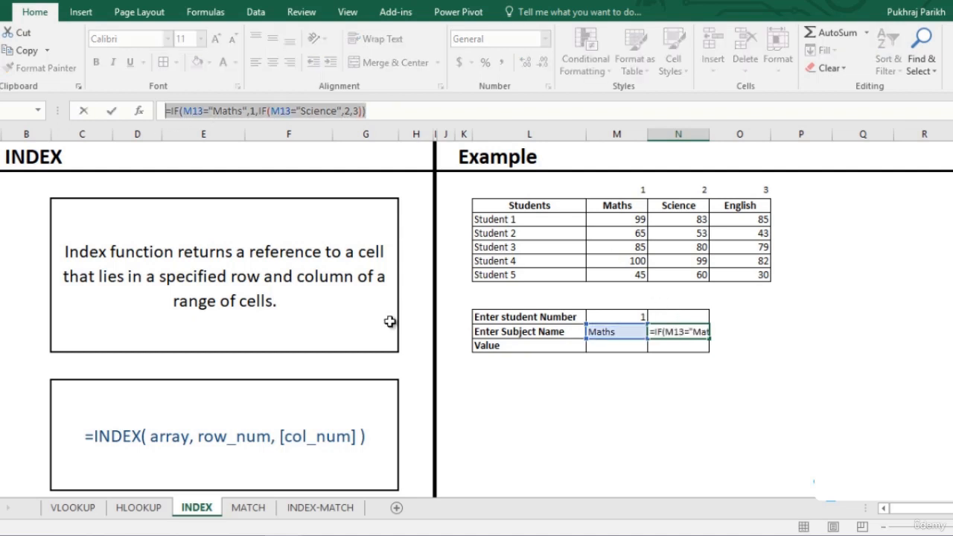
- Begin an INDEX formula in the Value cell M14 with the marks range M5:O9 as the array
left_click(617, 347)
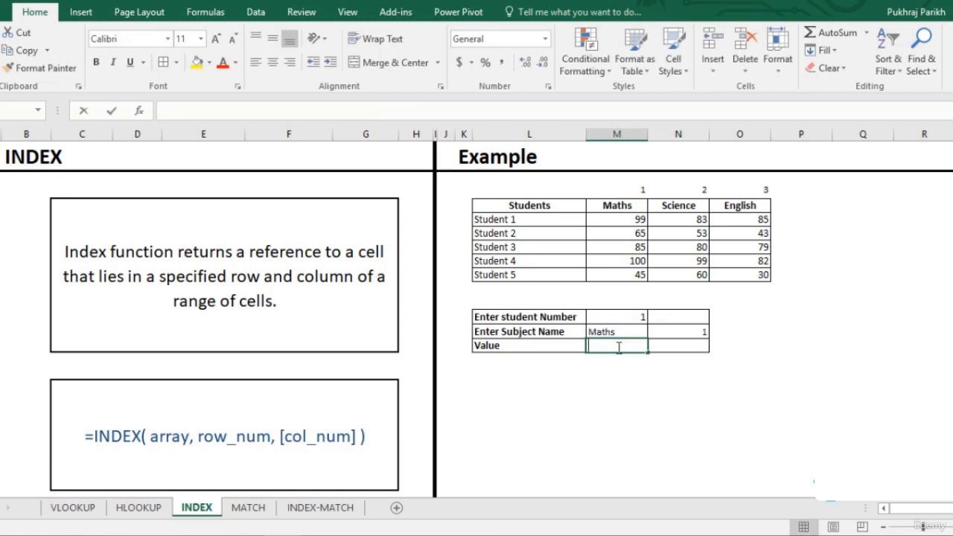
type("=inde")
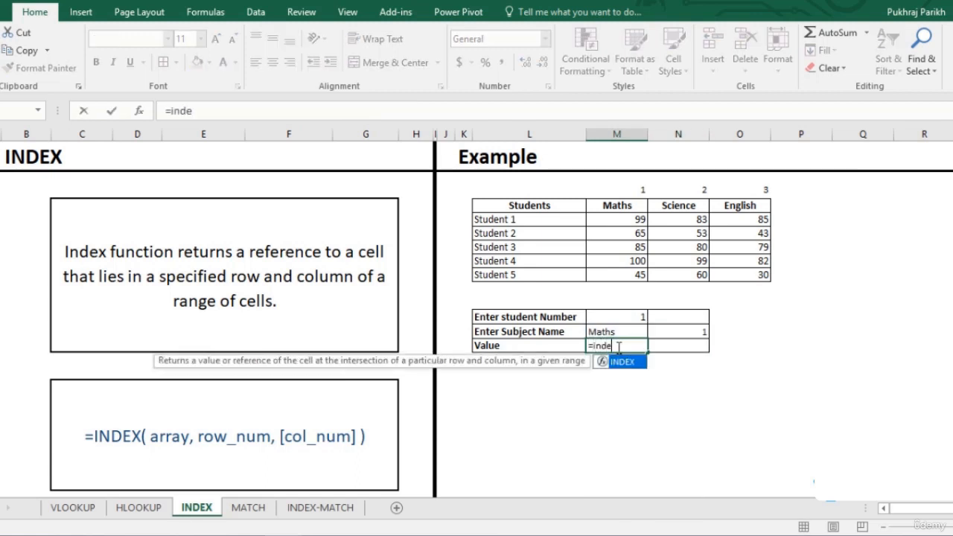
key("Tab")
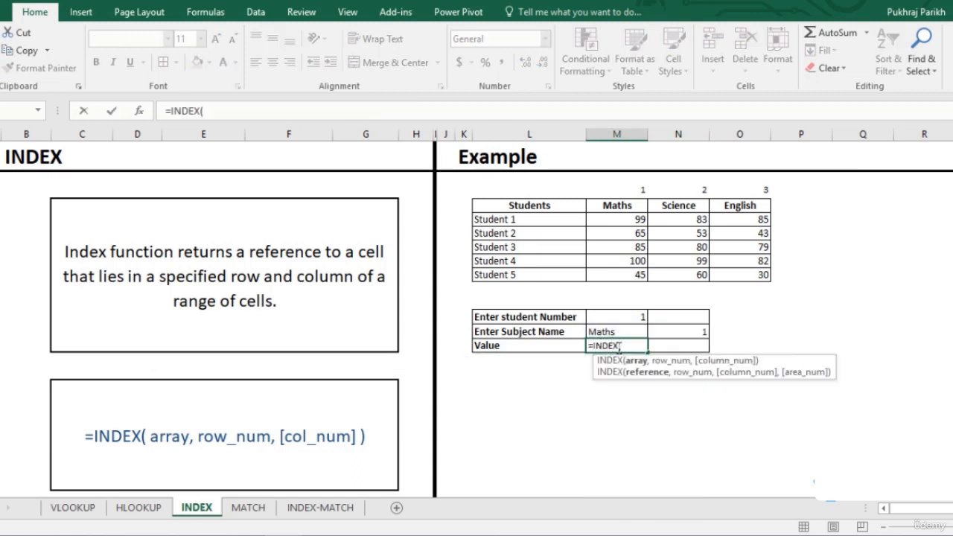
left_click_drag(623, 219, 728, 271)
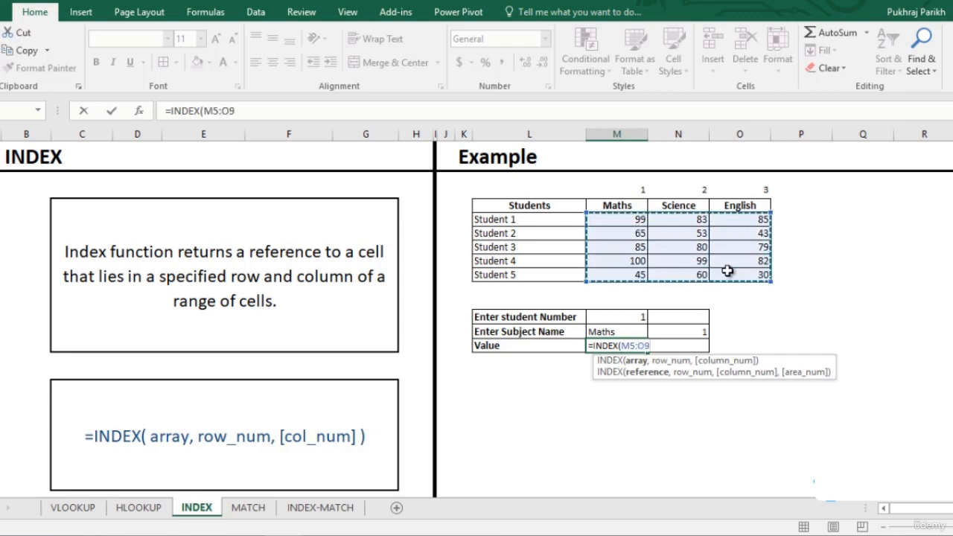
type(",")
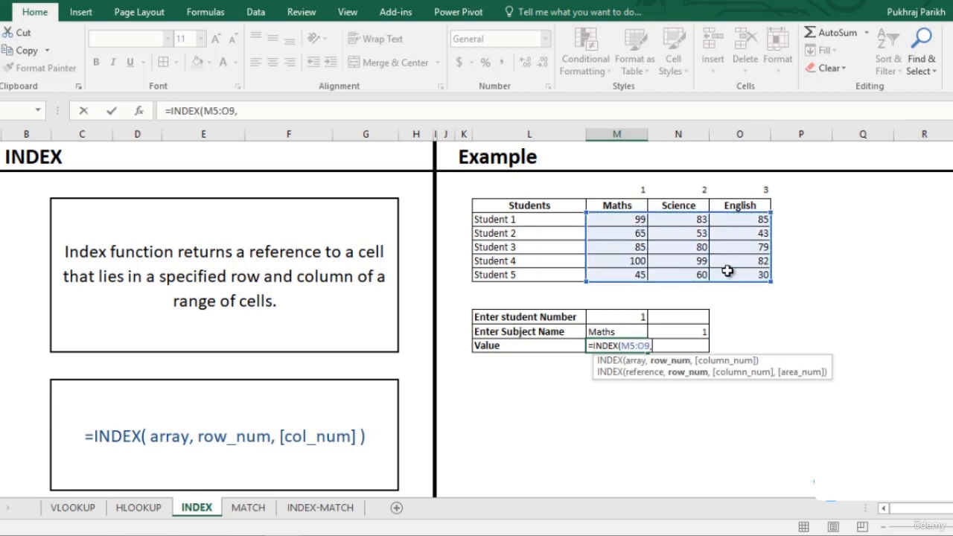
- Complete the INDEX formula with the student number M12 as row and N13 as column
left_click(637, 318)
type(",")
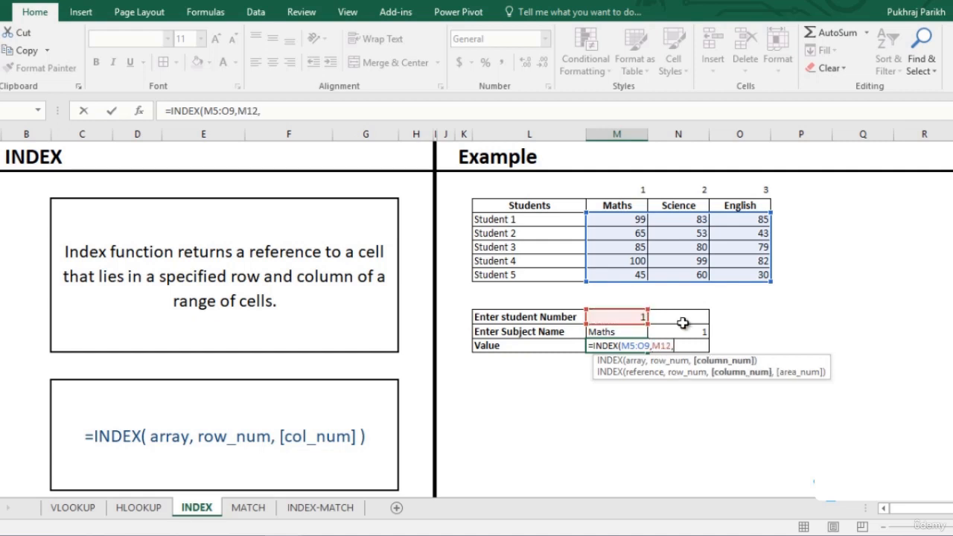
left_click(685, 332)
type(",")
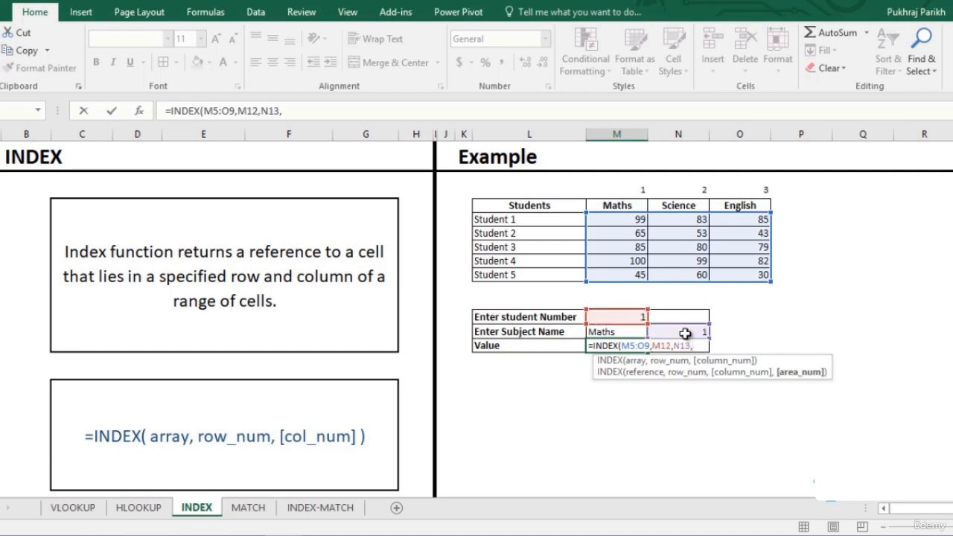
key("BackSpace")
type(")")
key("Return")
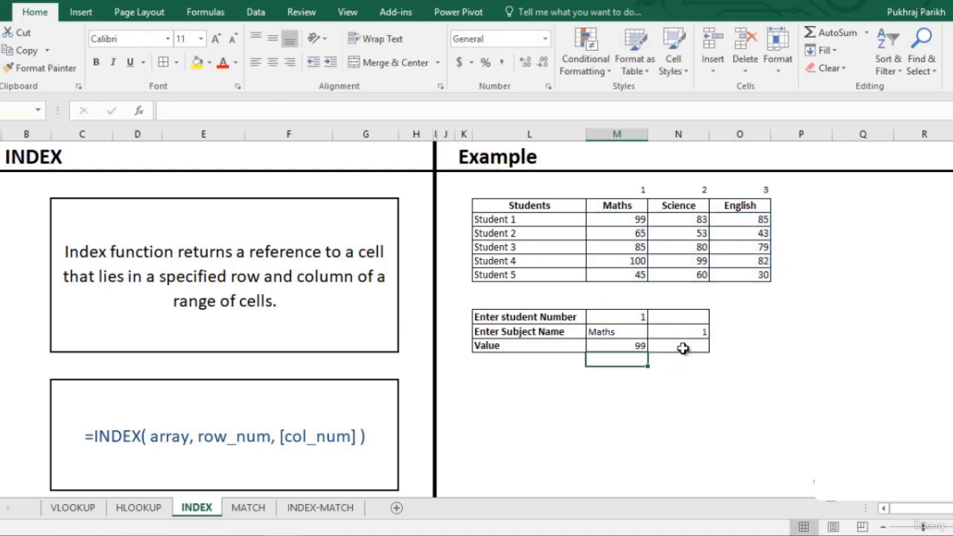
- Set the student number to 2 and the subject name to Science in the lookup table
left_click(639, 316)
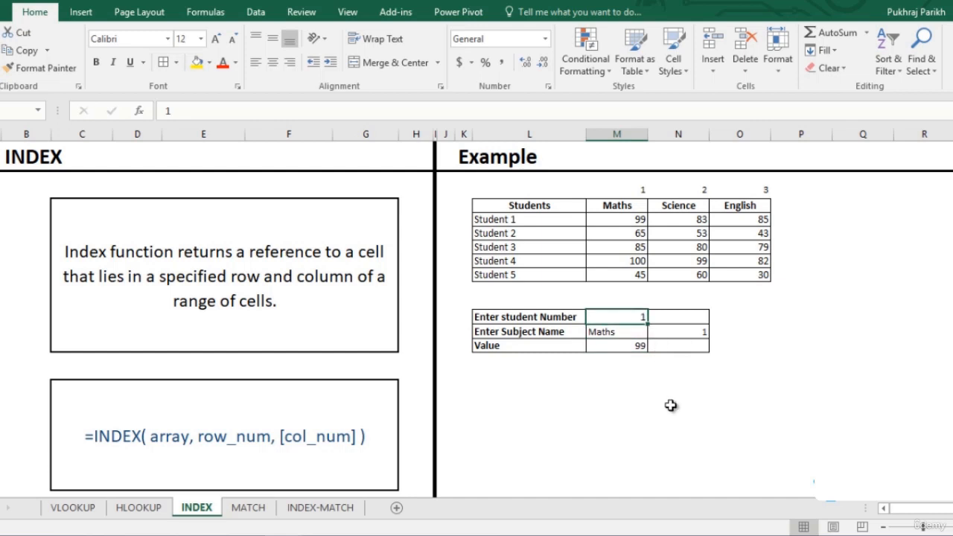
type("2")
left_click(623, 333)
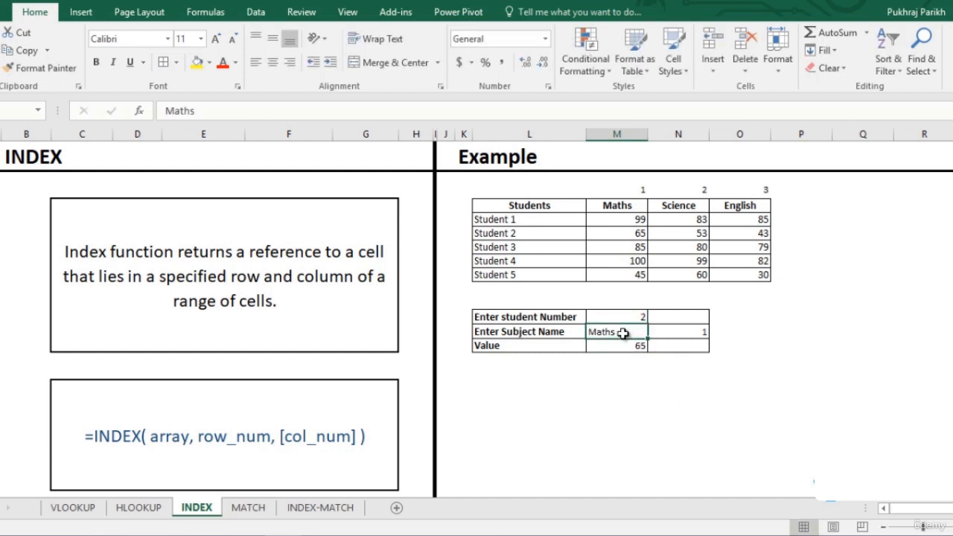
type("SC")
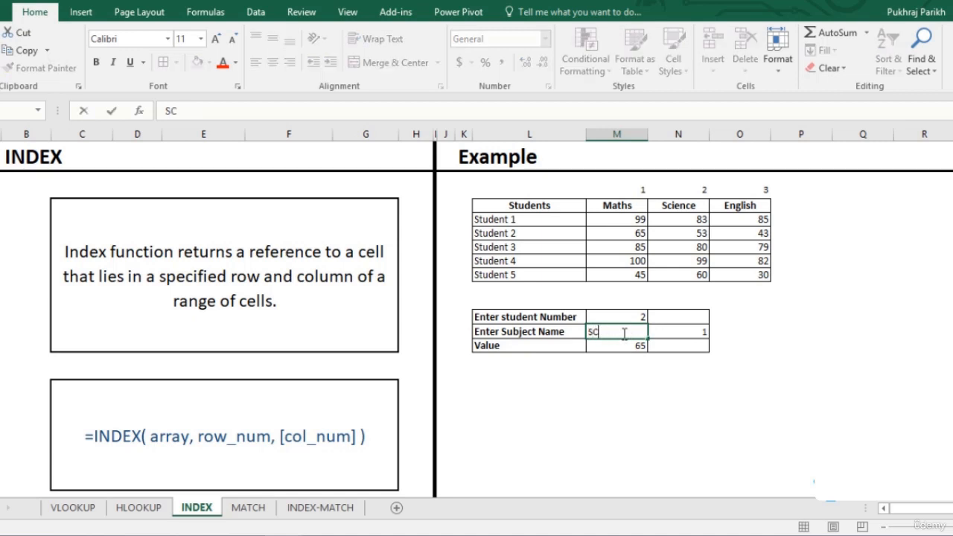
key("BackSpace")
type("cience")
key("Return")
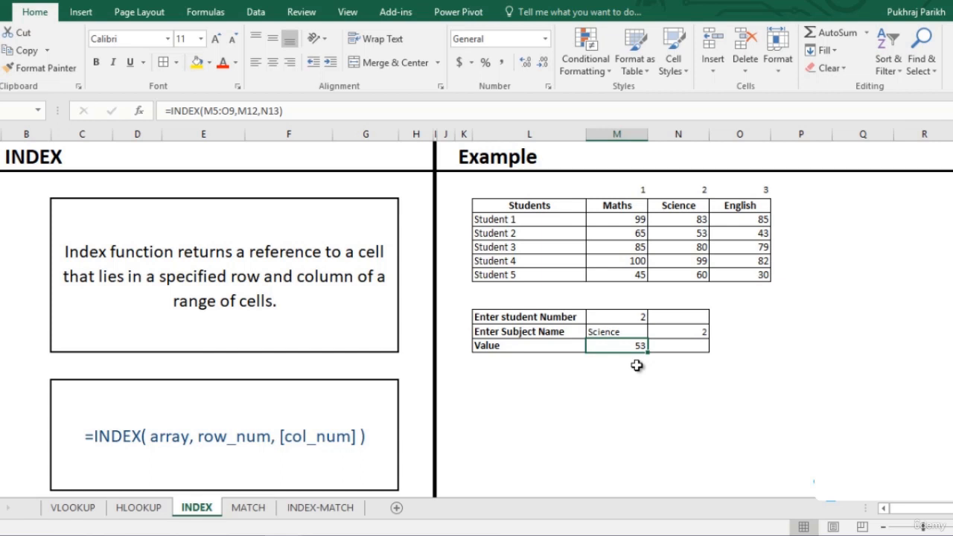
- Switch to the MATCH sheet and begin a MATCH formula for the Maths student number with lookup value M10
left_click(248, 509)
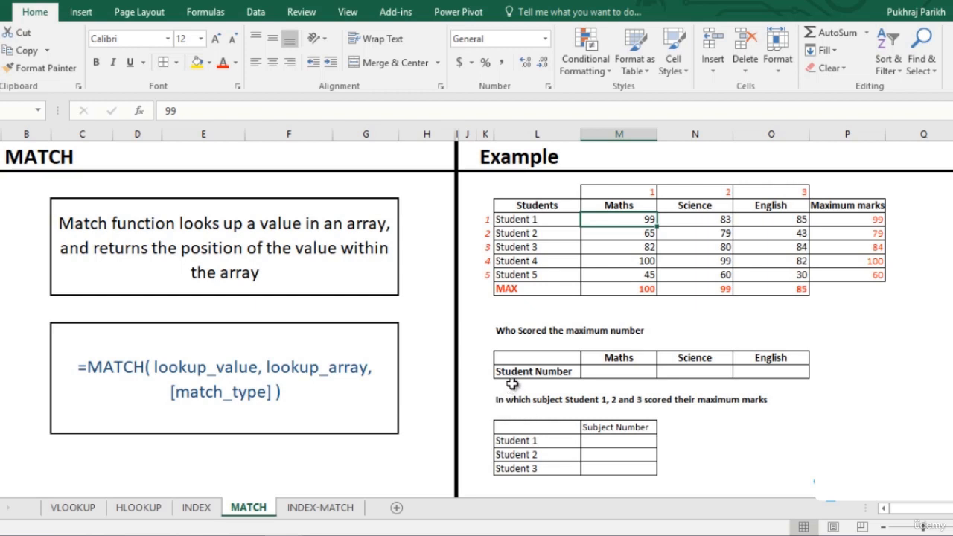
left_click(639, 290)
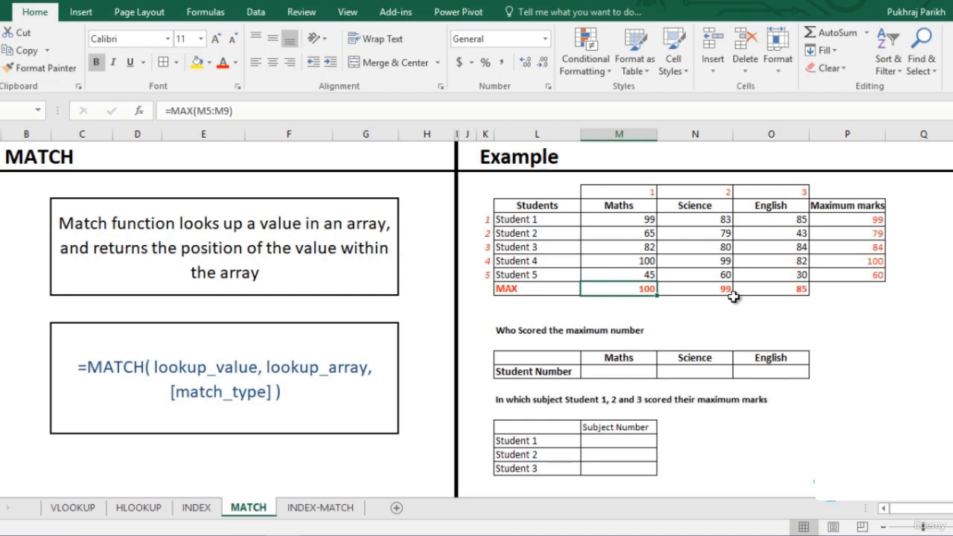
left_click(627, 373)
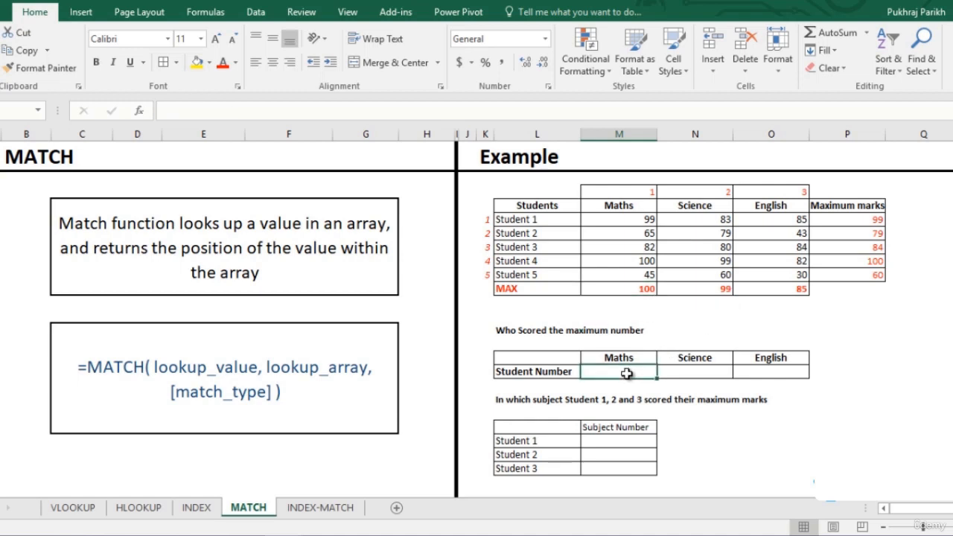
type("=ma")
key("Tab")
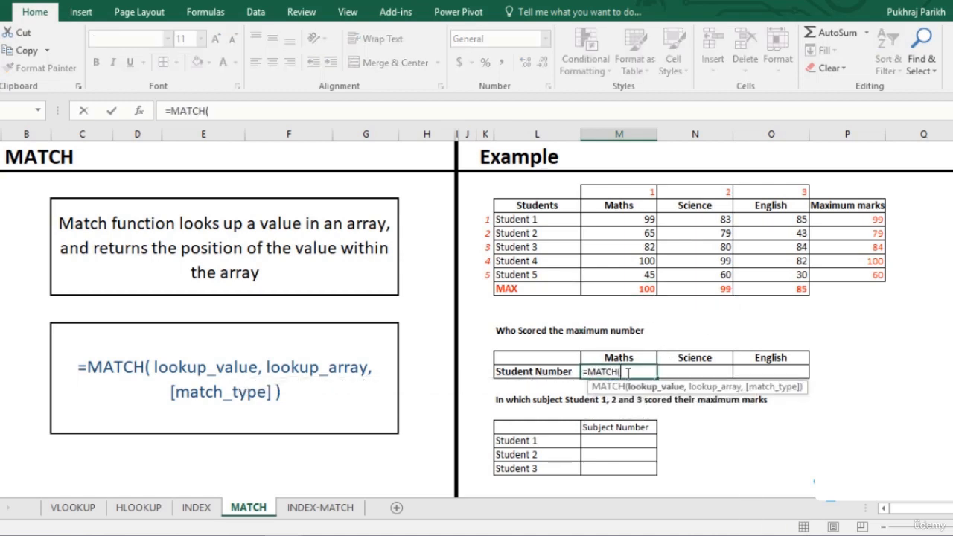
left_click(631, 290)
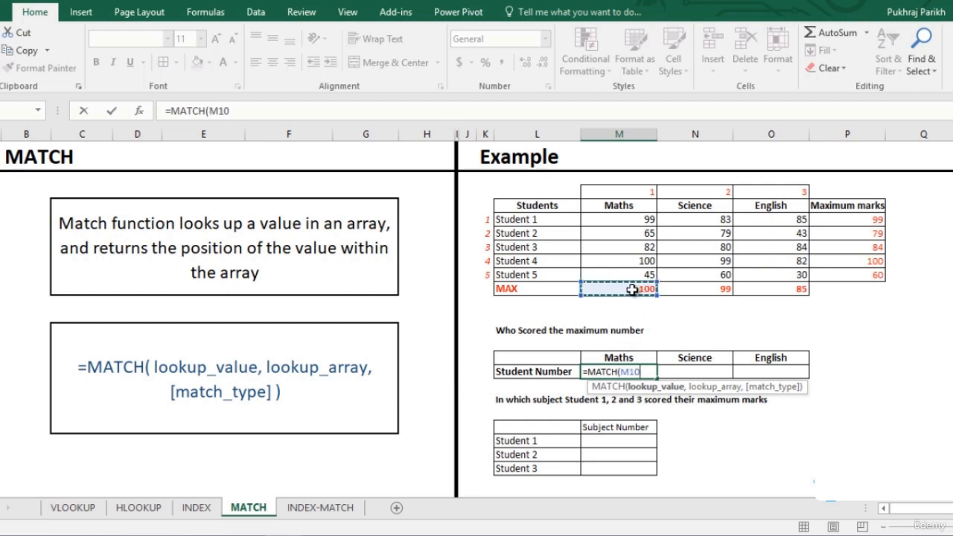
type(",")
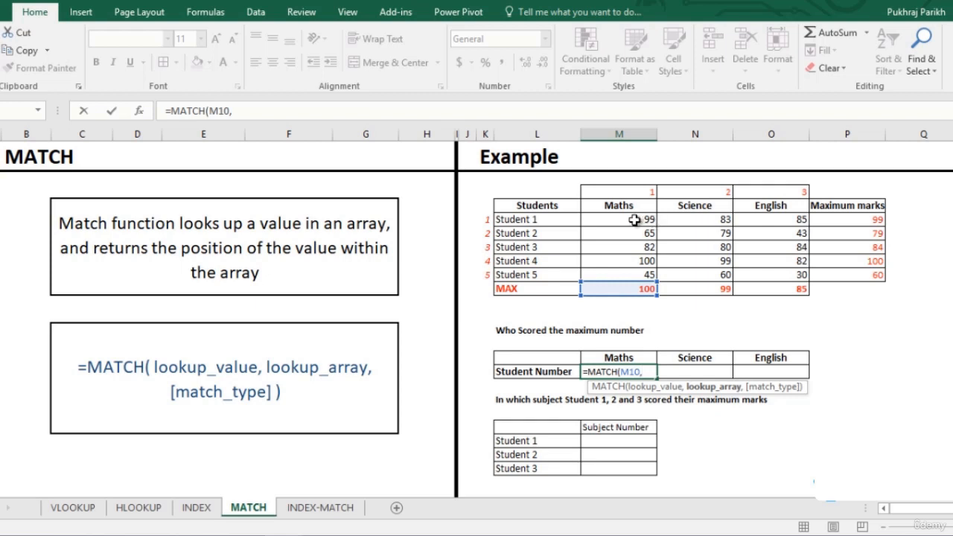
- Complete the MATCH formula with the Maths marks M5:M9 as lookup array and exact match 0
left_click_drag(648, 220, 628, 276)
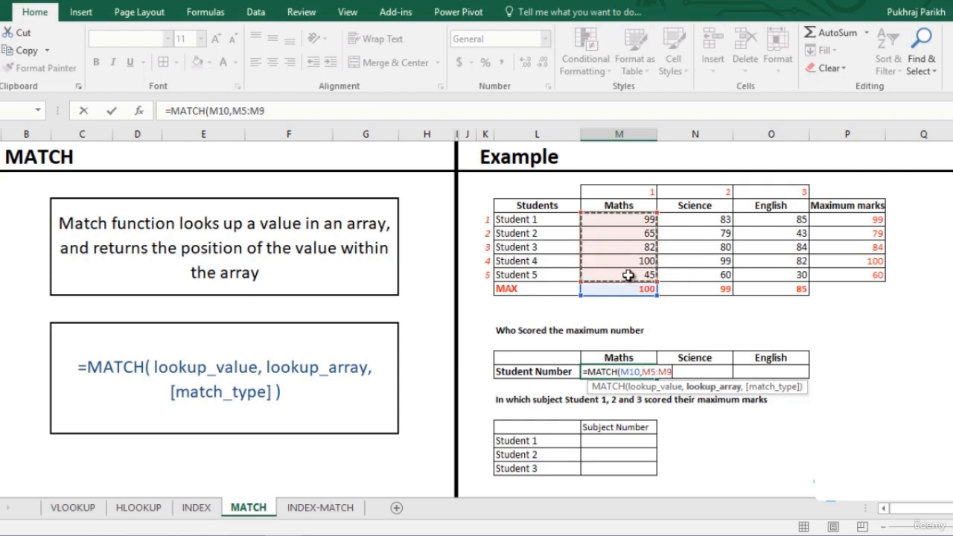
type(",")
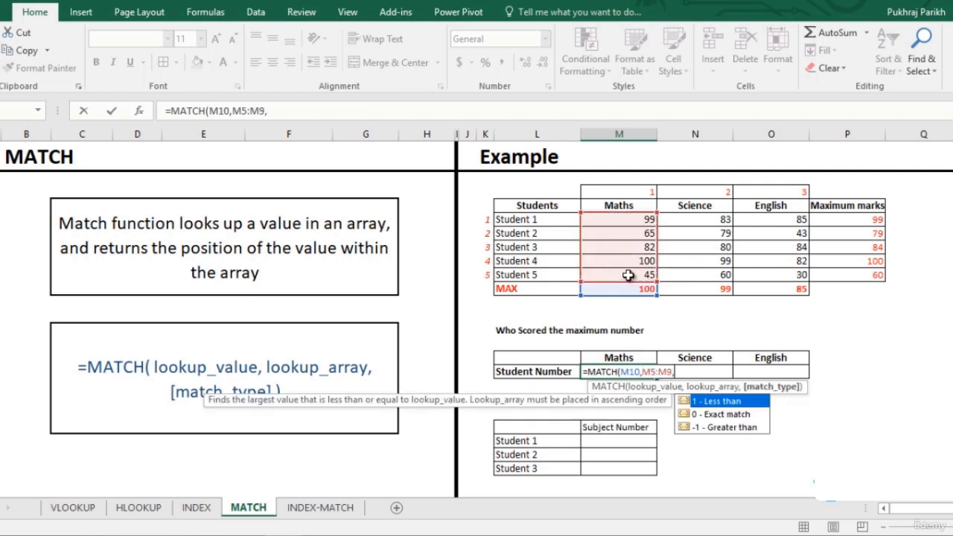
key("Down")
type("0")
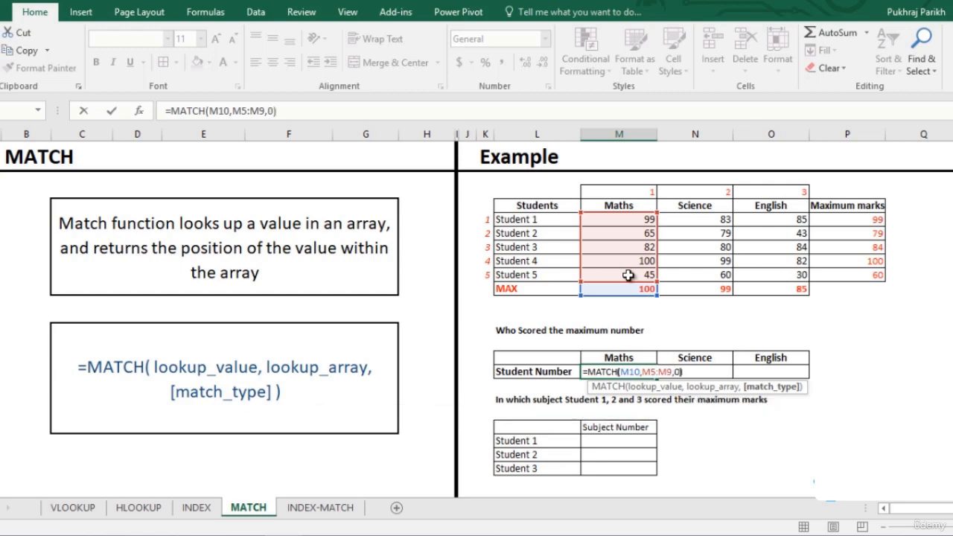
key("Return")
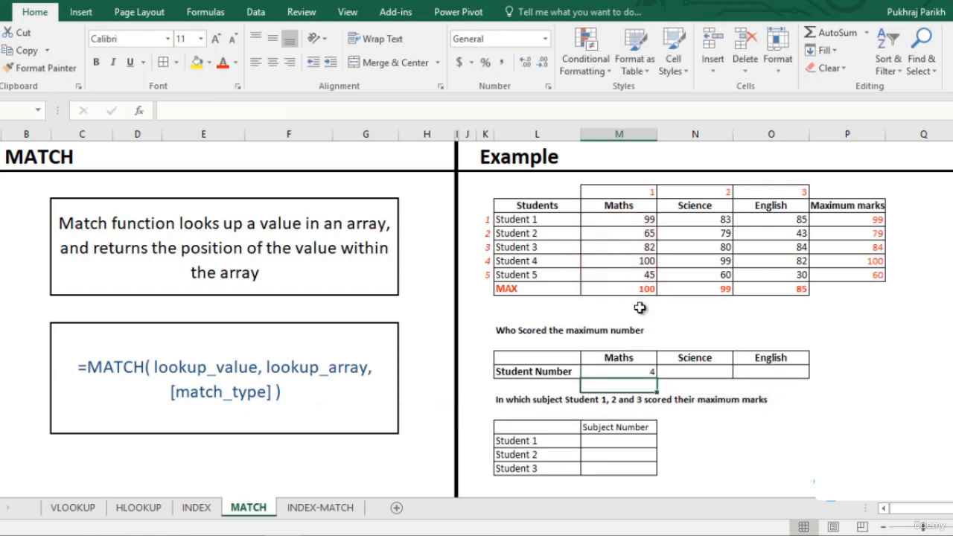
- Highlight Student 4's Maths score in yellow and fill the Maths MATCH formula across to Science and English
left_click(636, 262)
left_click(196, 62)
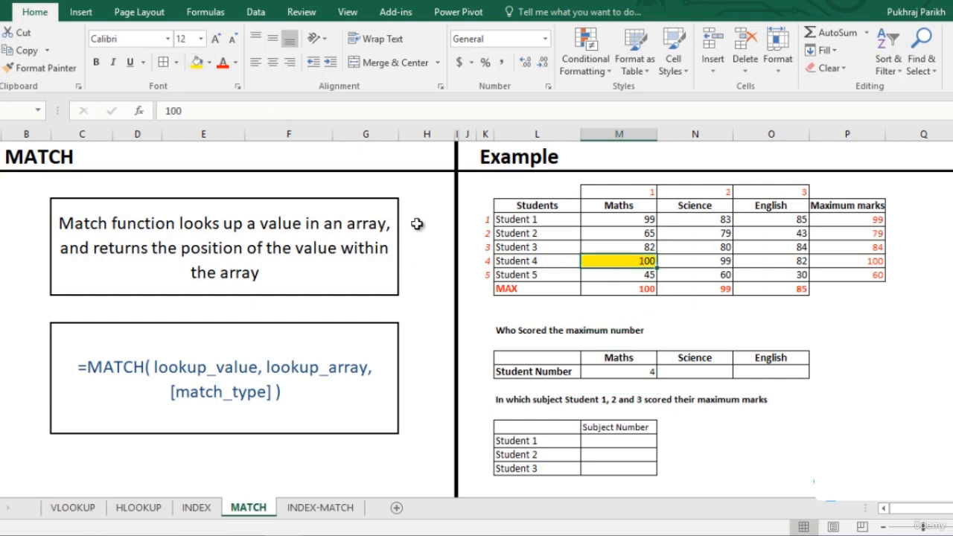
left_click(632, 372)
left_click_drag(654, 377, 774, 372)
- Highlight Student 4's Science score and Student 1's English score in yellow
left_click(704, 261)
left_click(197, 62)
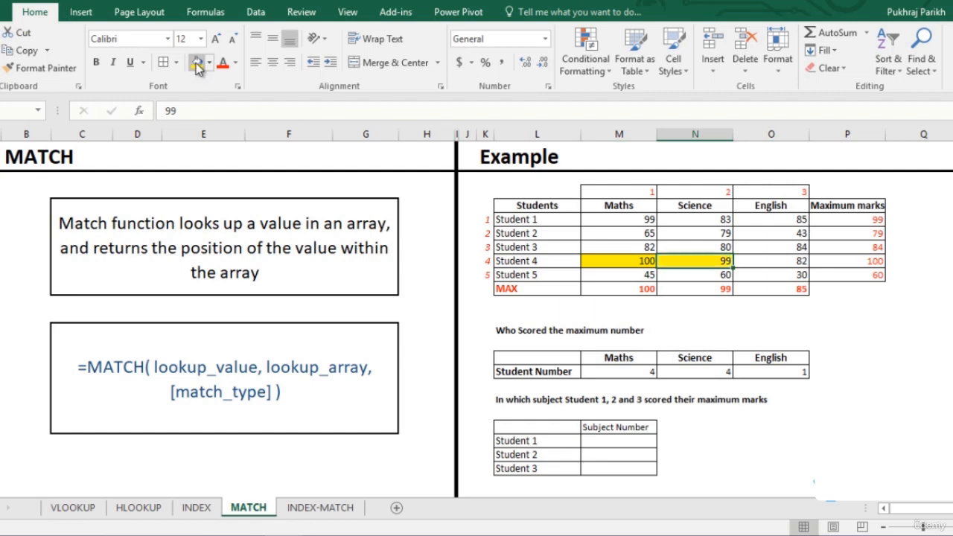
left_click(788, 372)
left_click(789, 220)
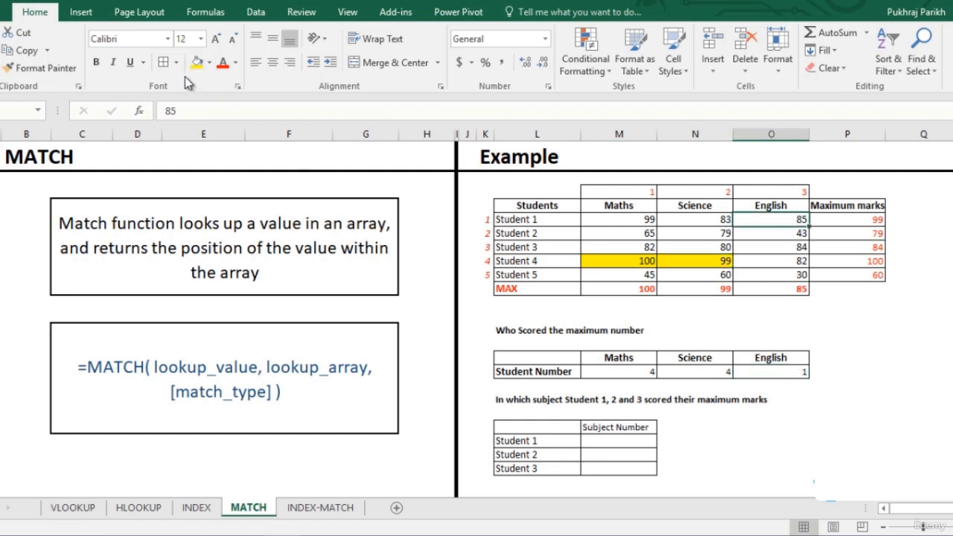
left_click(196, 61)
- Begin a MATCH formula for Student 1's subject number with the maximum marks cell P5 as lookup value
left_click(880, 219)
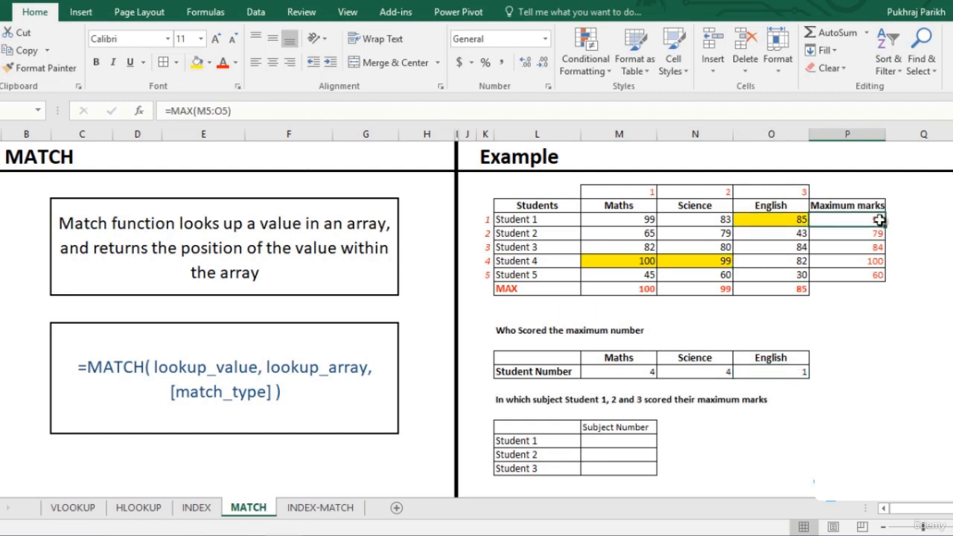
left_click(630, 443)
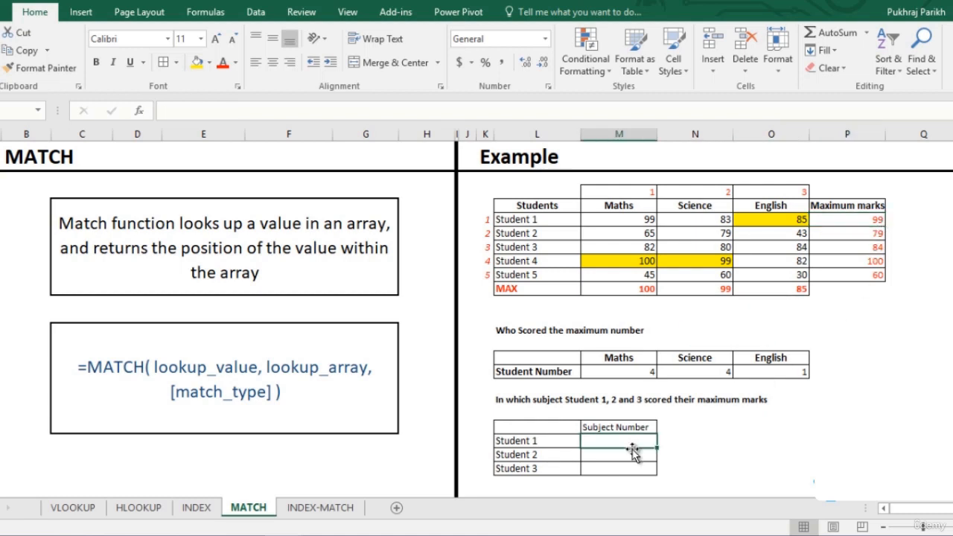
type("=")
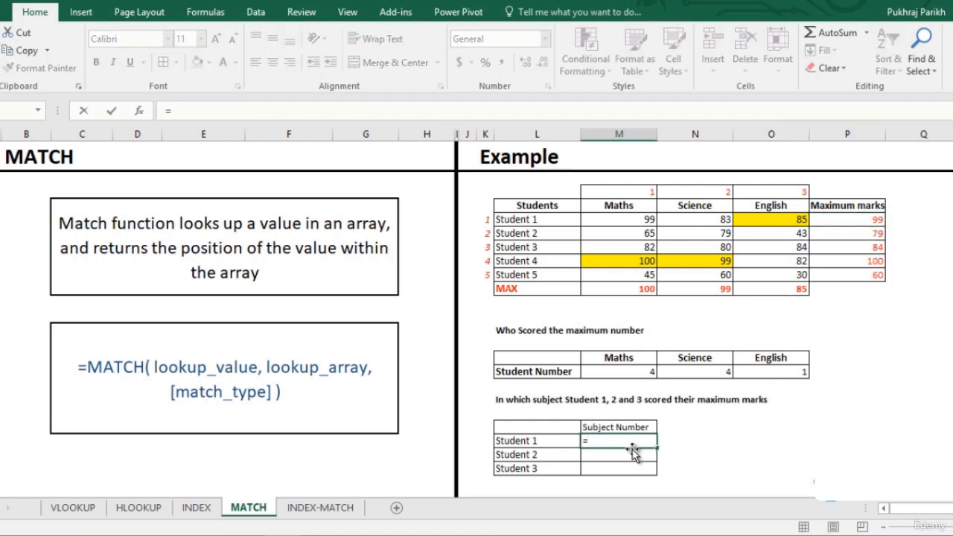
type("mat")
key("Tab")
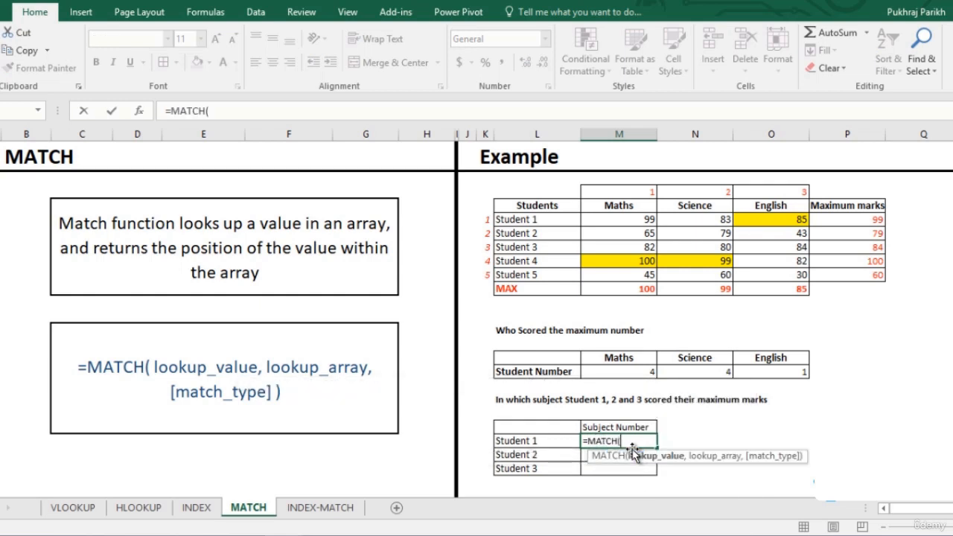
left_click(853, 222)
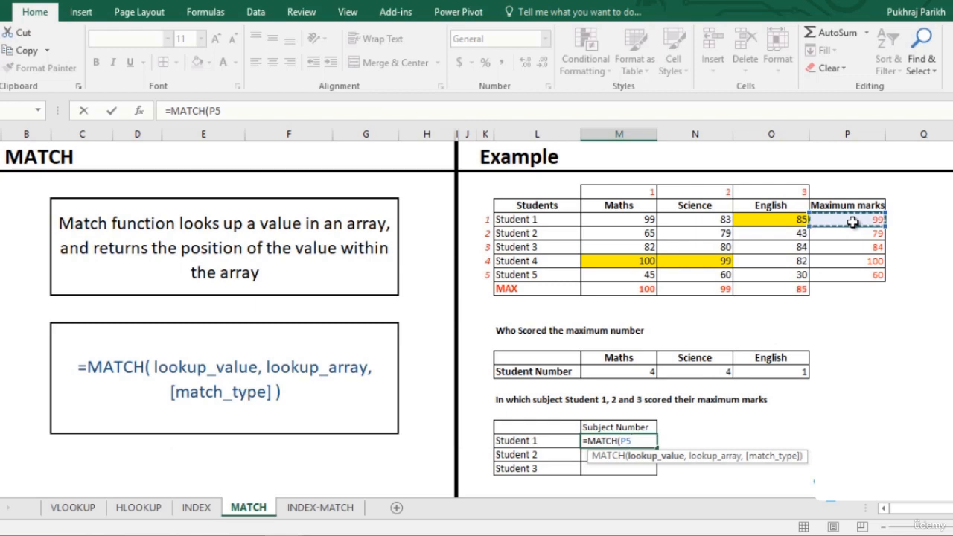
- Complete Student 1's MATCH formula with the marks M5:O5 as lookup array and exact match 0
type(",")
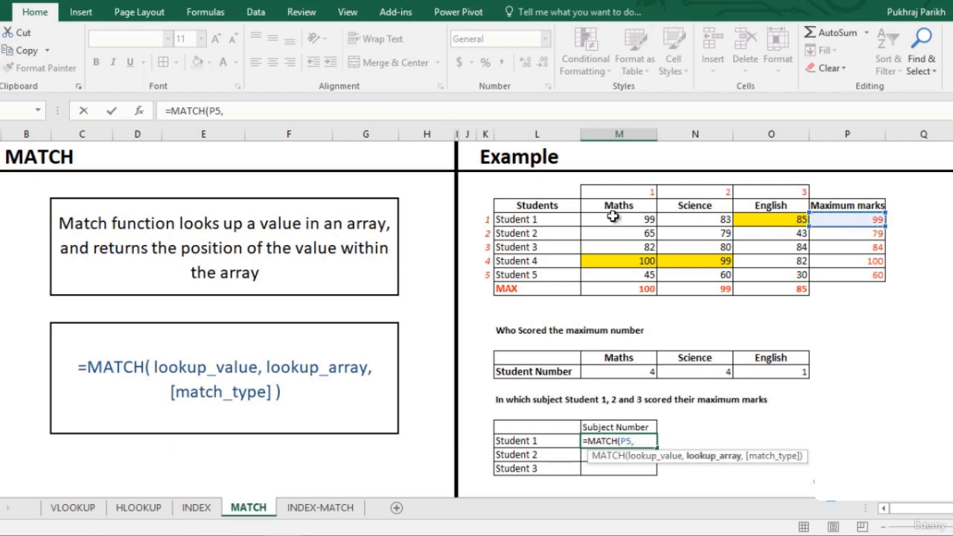
left_click_drag(616, 218, 743, 217)
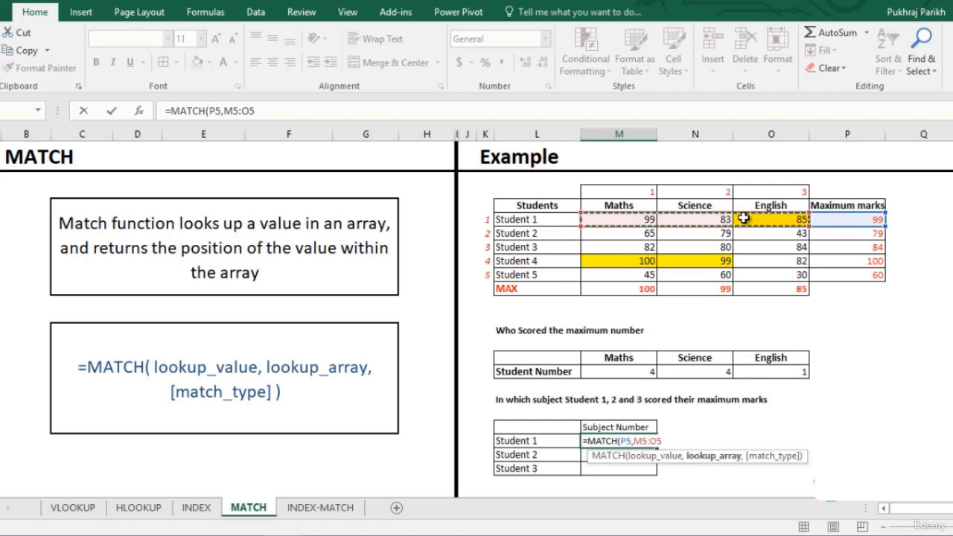
type(",")
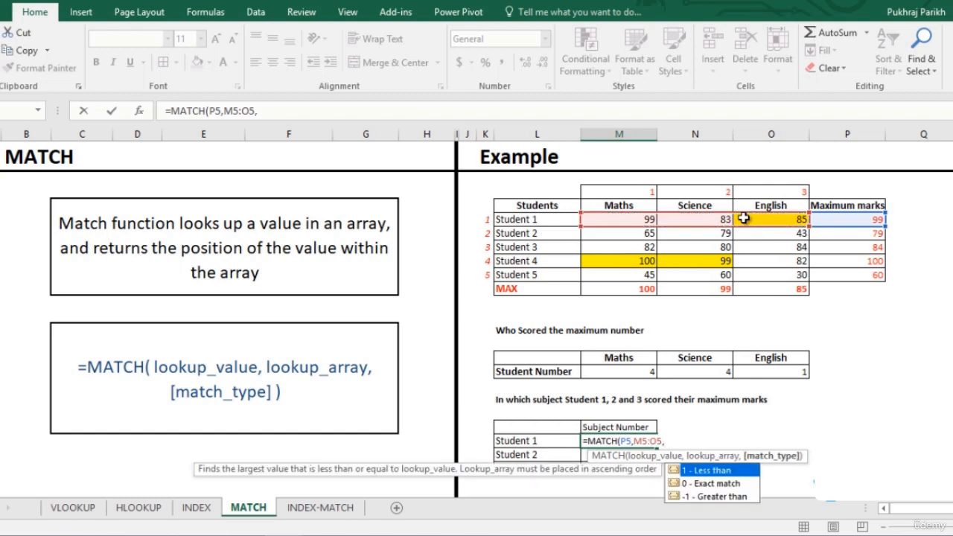
key("Down")
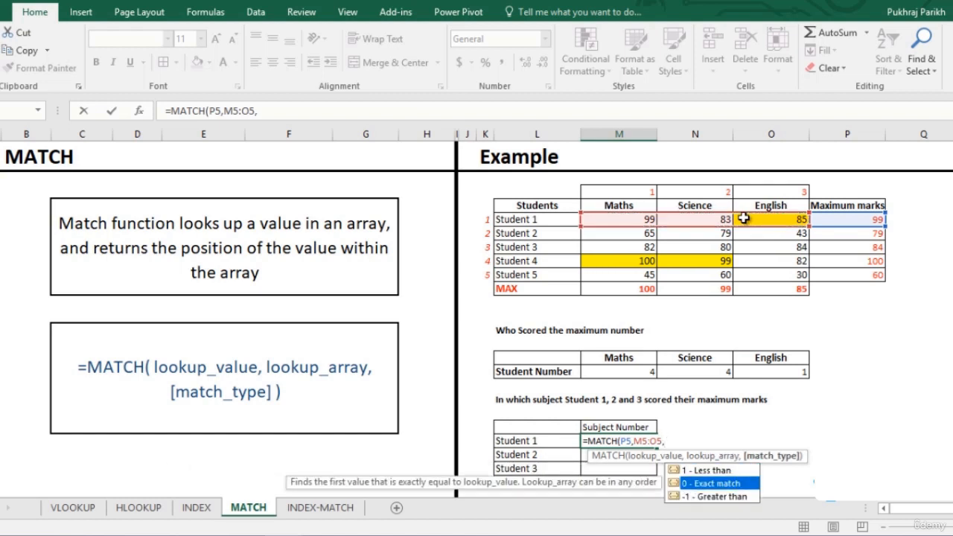
key("Tab")
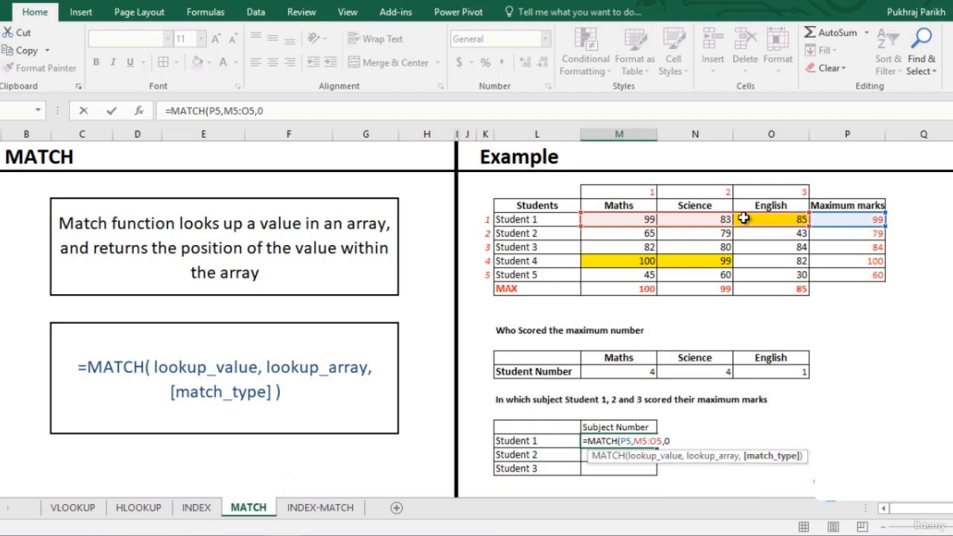
key("Return")
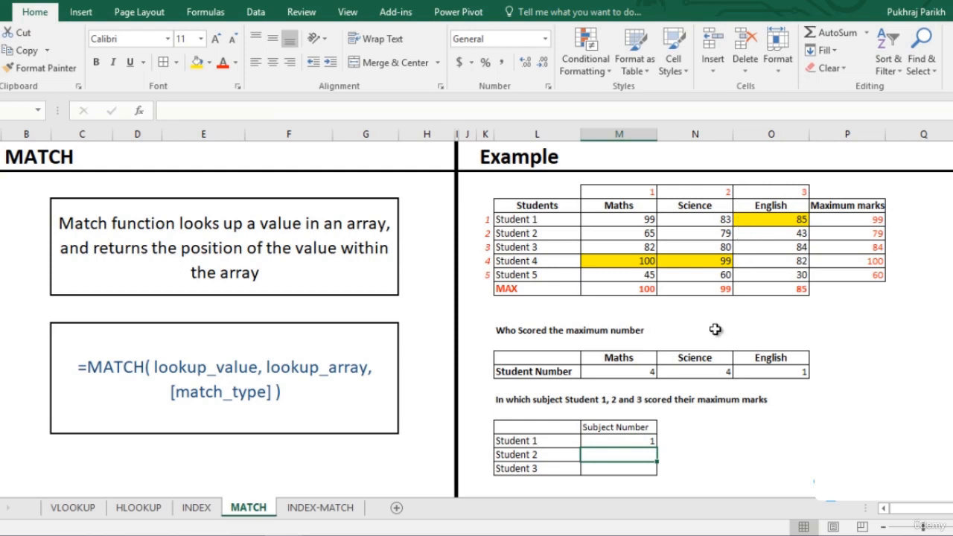
- Fill Student 1's subject number formula down to Student 2 and Student 3
left_click(652, 440)
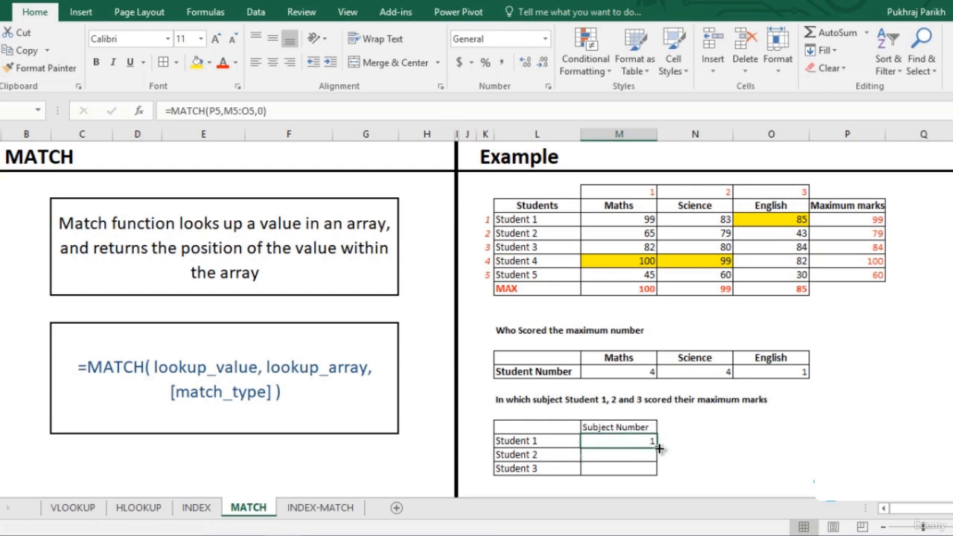
left_click_drag(661, 447, 679, 467)
left_click(680, 469)
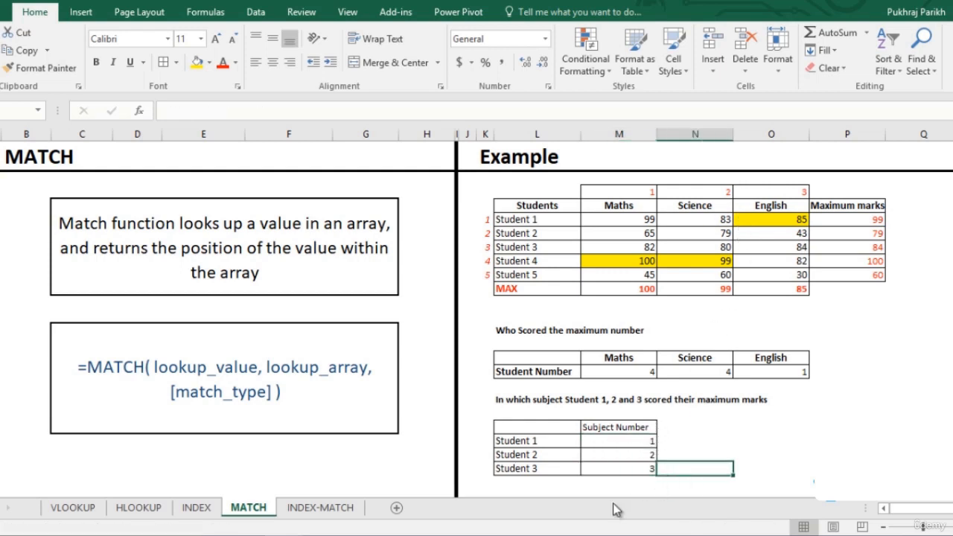
- Switch to the INDEX-MATCH sheet and begin an INDEX formula for Student 1's Music mark with array M14:N21
left_click(348, 510)
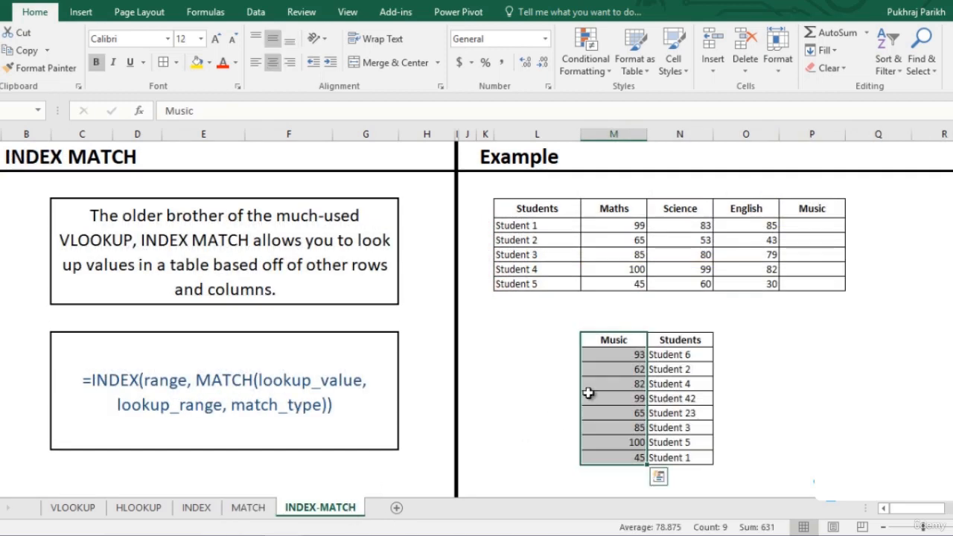
left_click(609, 338)
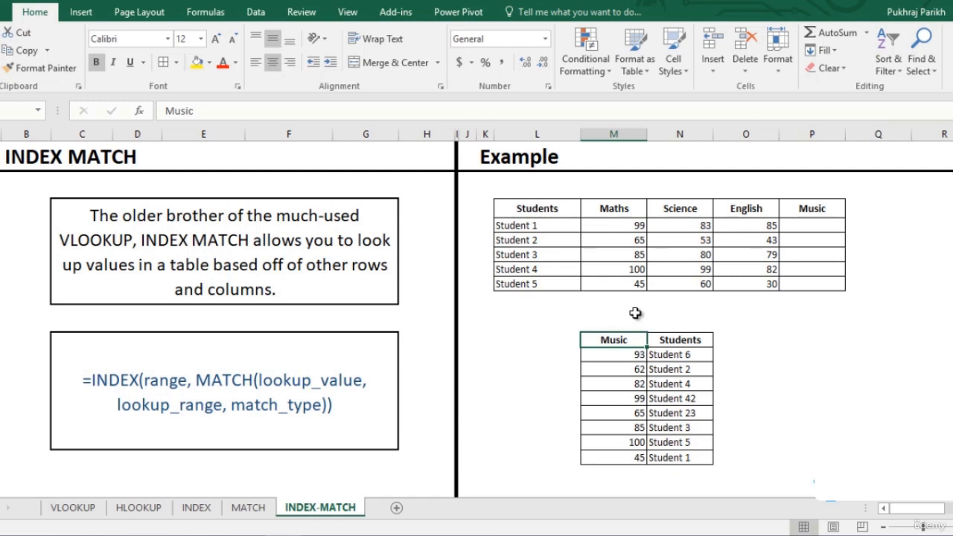
left_click(804, 227)
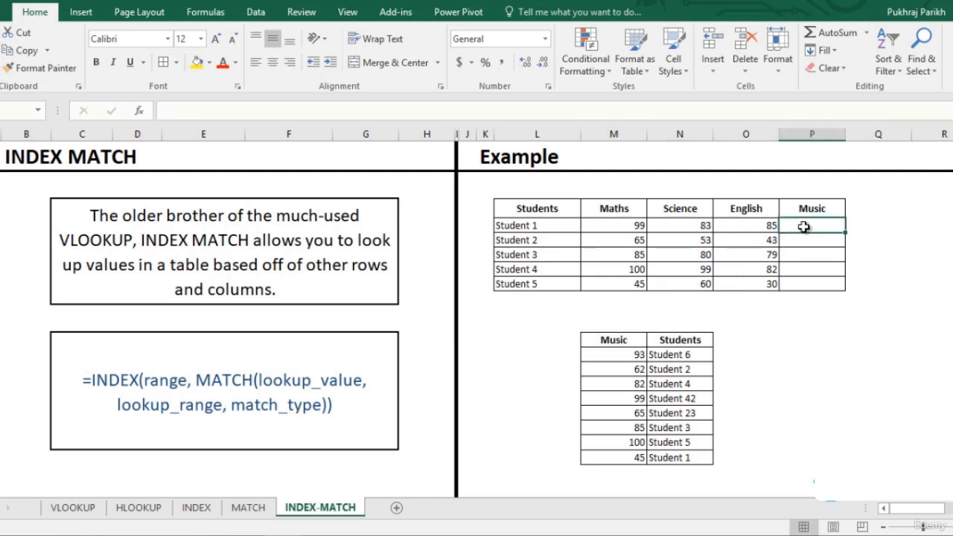
type("=")
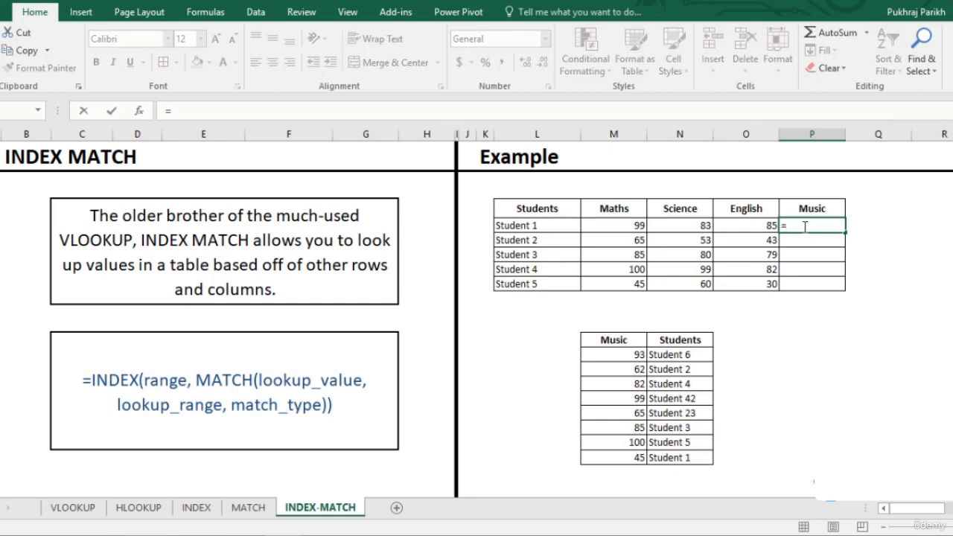
type("inde")
key("Tab")
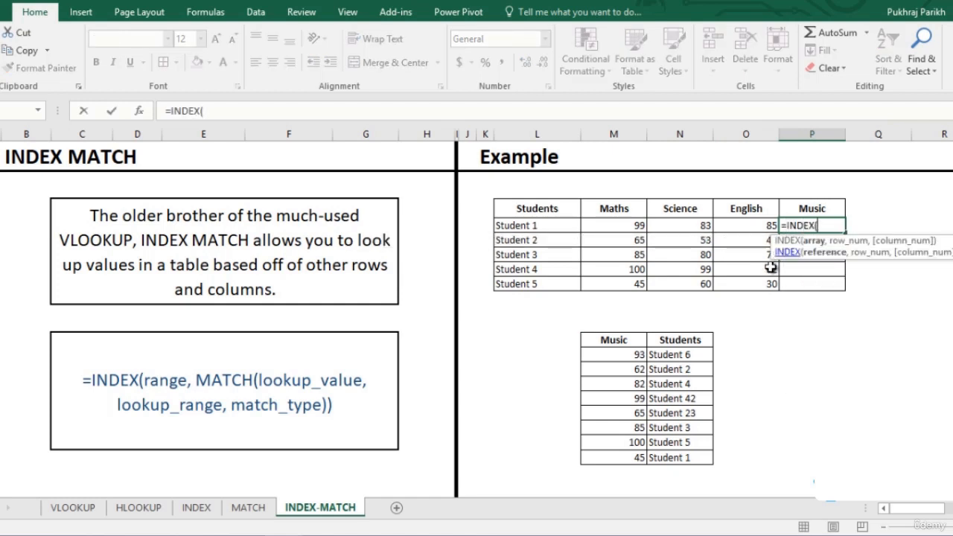
left_click_drag(615, 362, 680, 457)
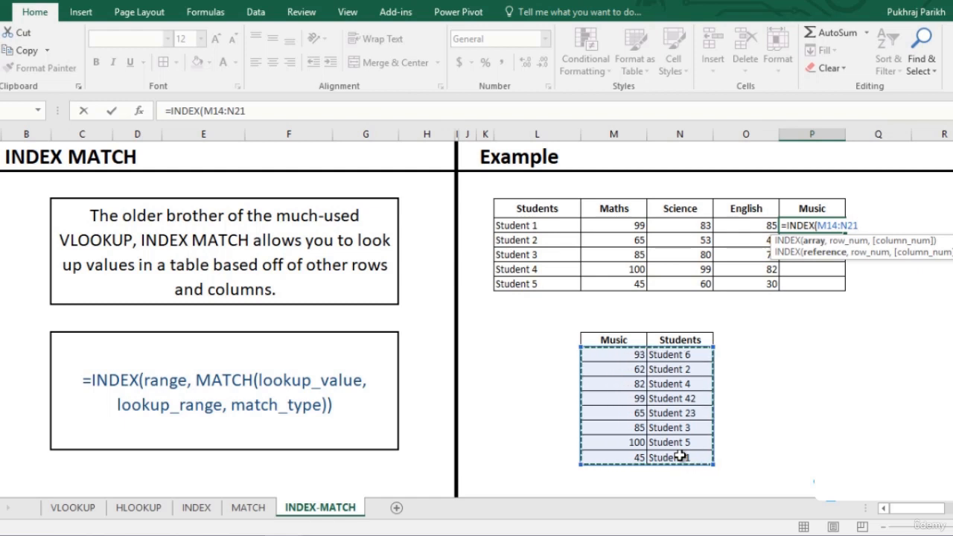
- Nest a MATCH function as the INDEX row number, with lookup value L5, lookup array N14:N21 and exact match 0
type(",")
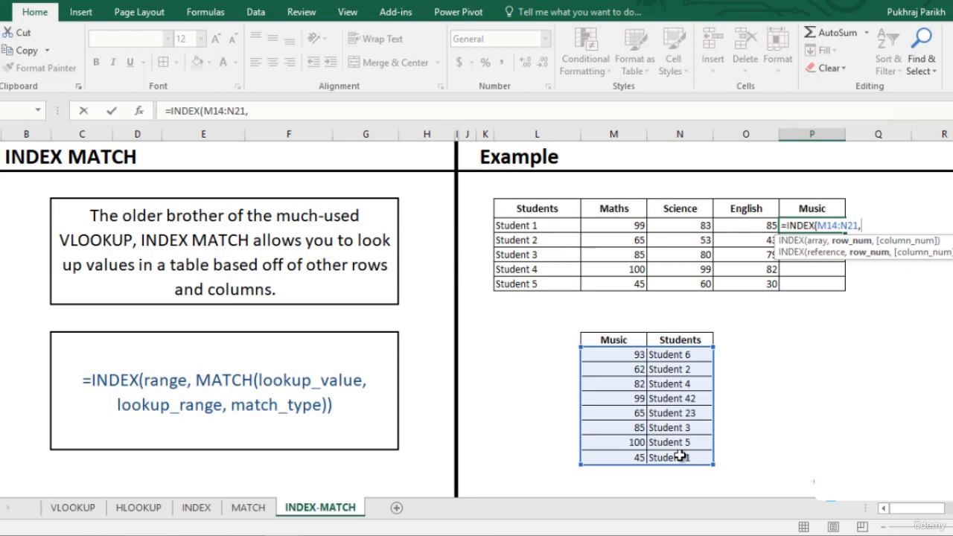
type("match")
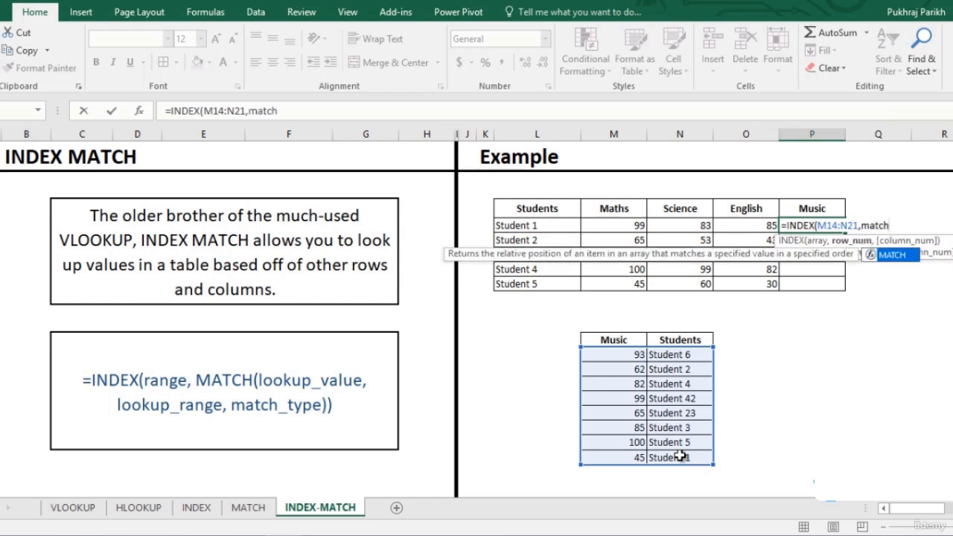
key("Tab")
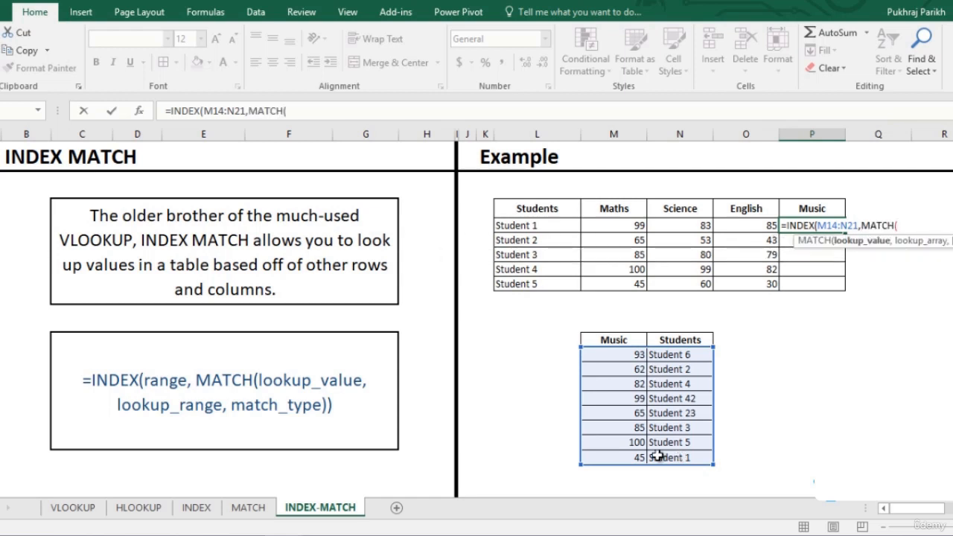
left_click(531, 225)
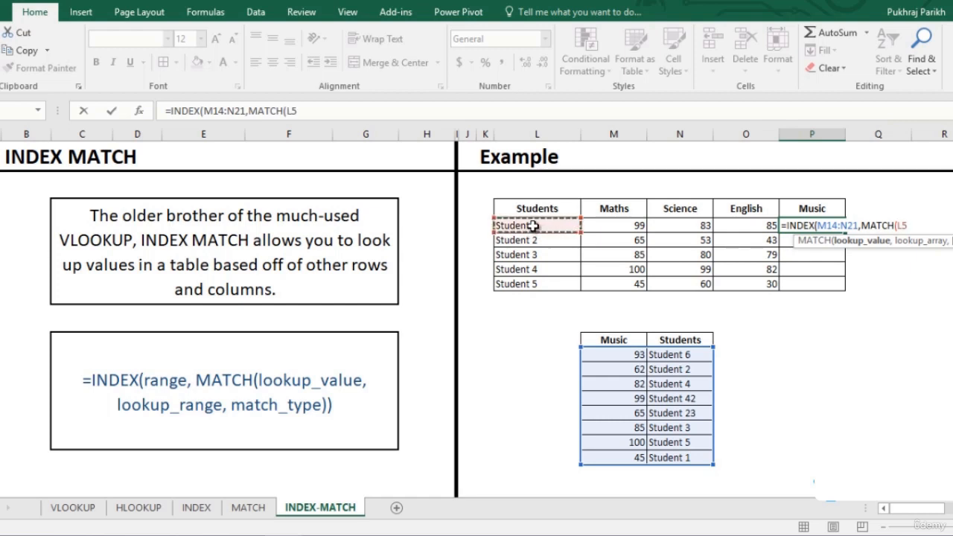
type(",")
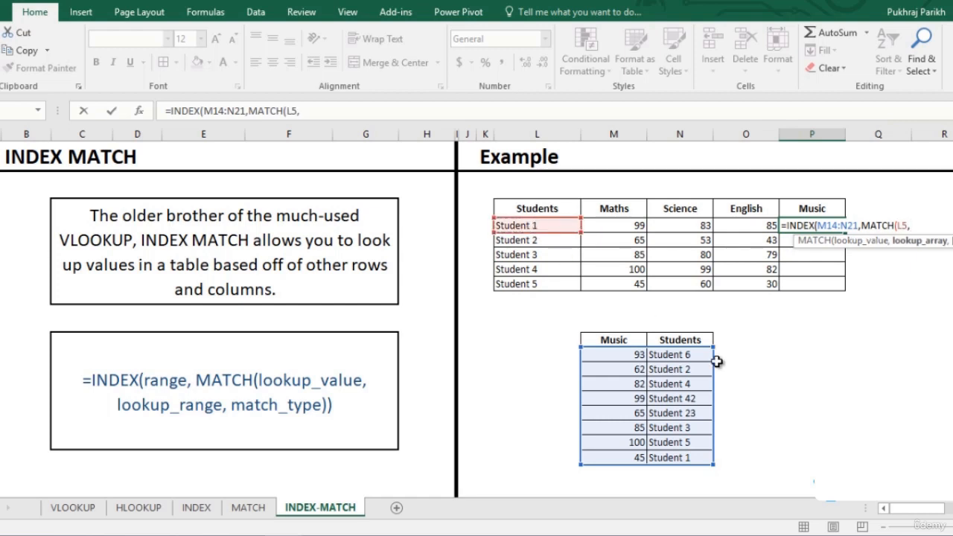
left_click_drag(685, 354, 690, 458)
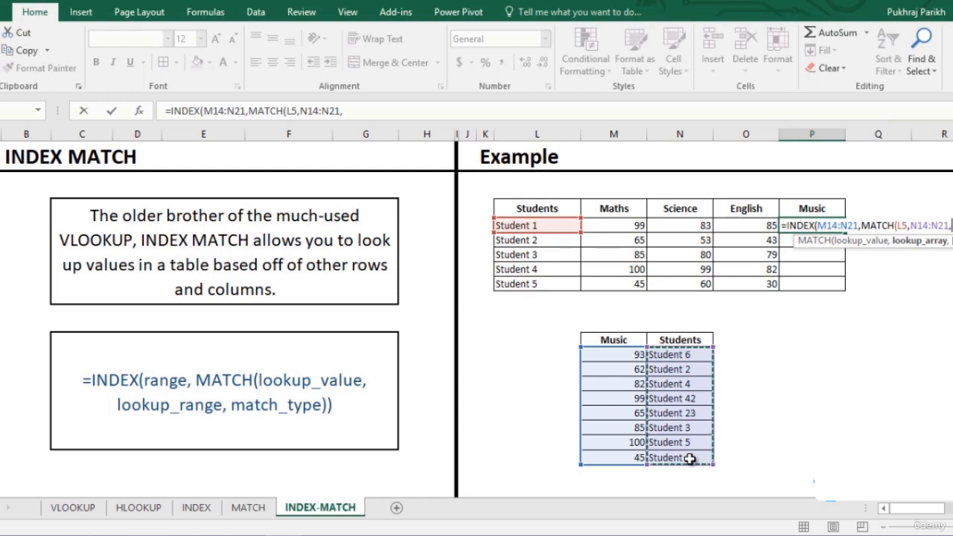
type(",")
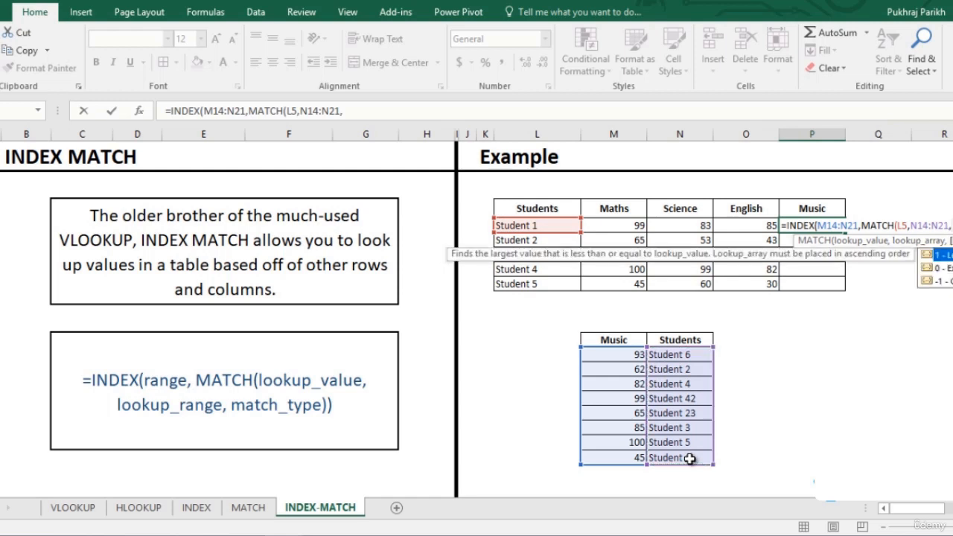
type("0")
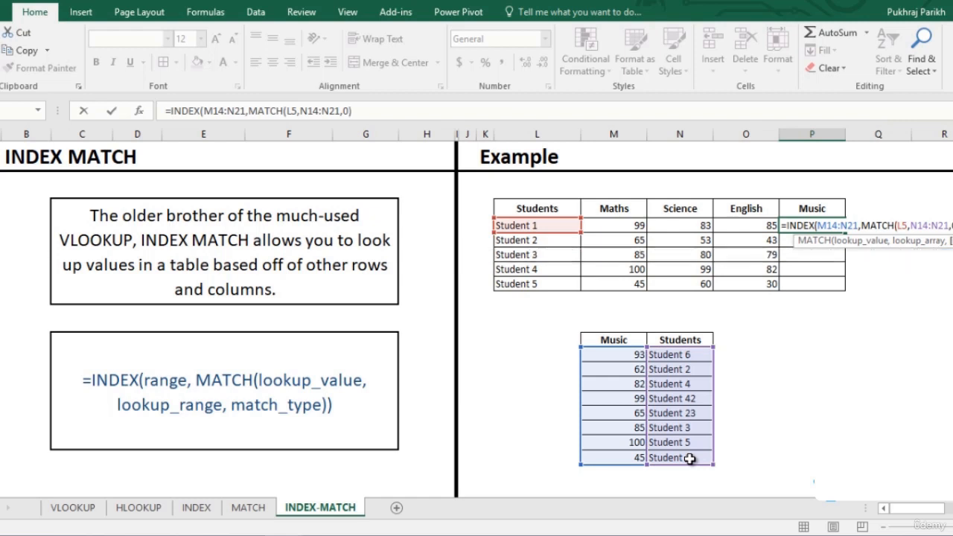
type(")")
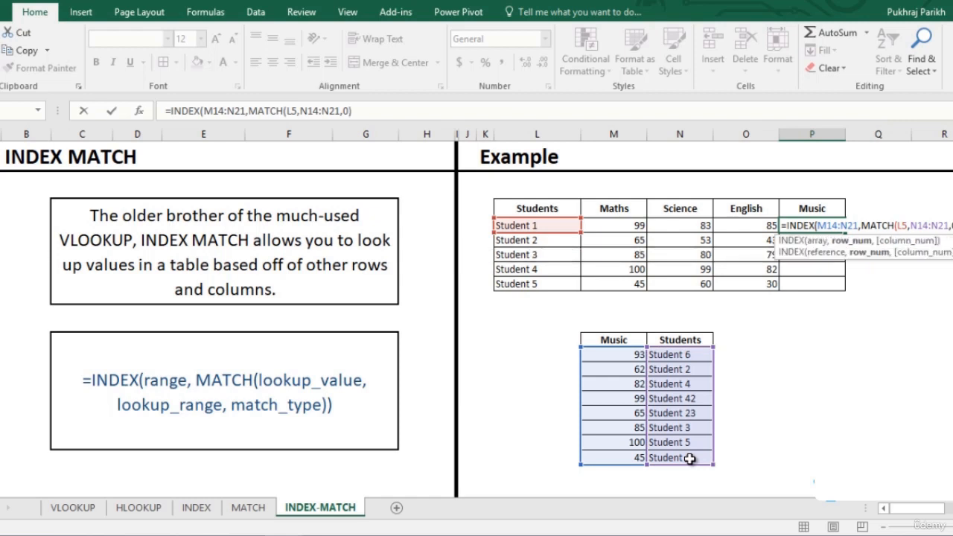
type(",")
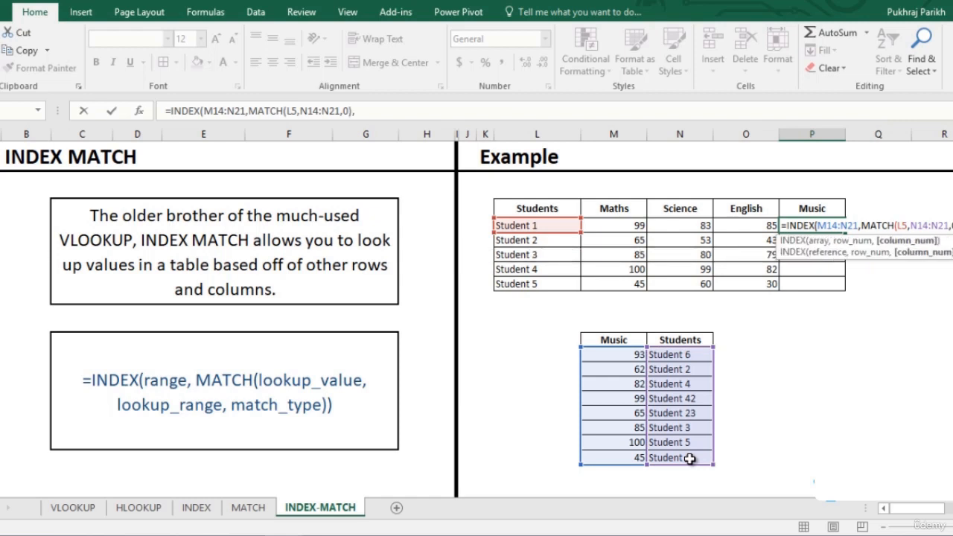
type("1)")
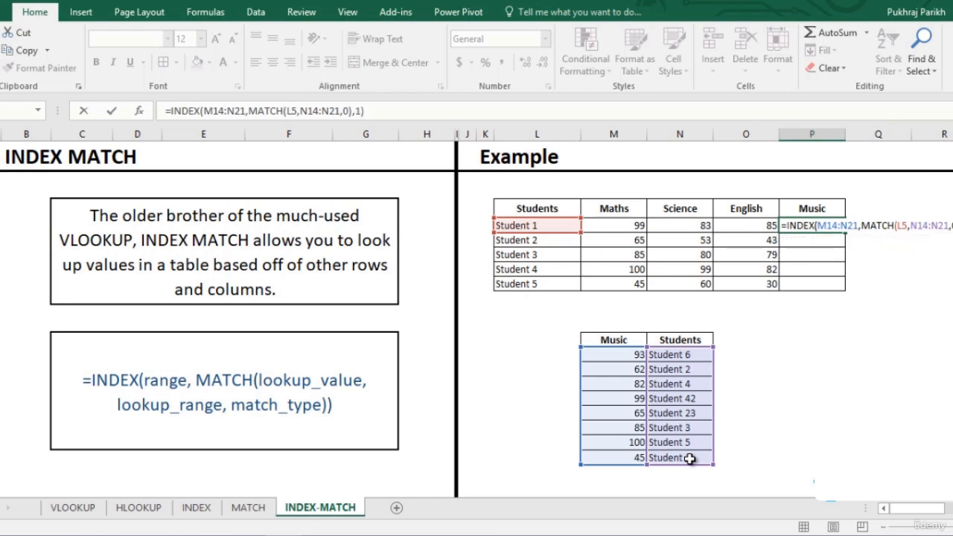
- Complete the INDEX formula for Student 1's Music mark with column number 1
key("Return")
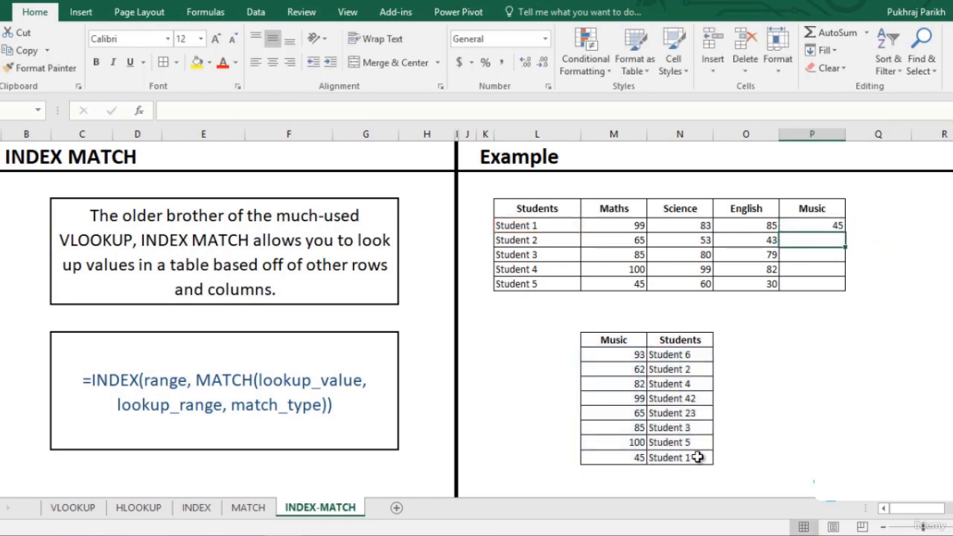
- Make the MATCH lookup array in Student 1's Music formula absolute as $N$14:$N$21
left_click(824, 224)
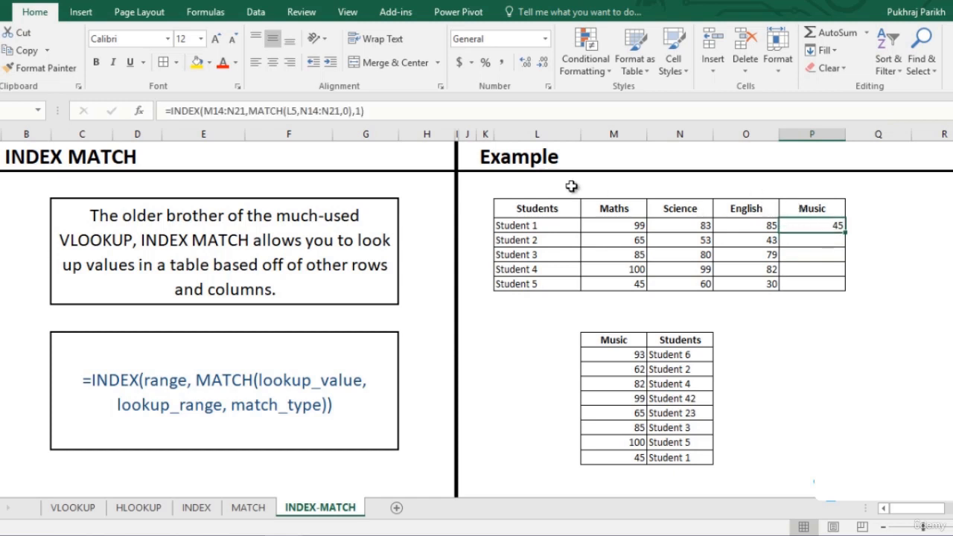
left_click(304, 110)
left_click_drag(300, 110, 340, 111)
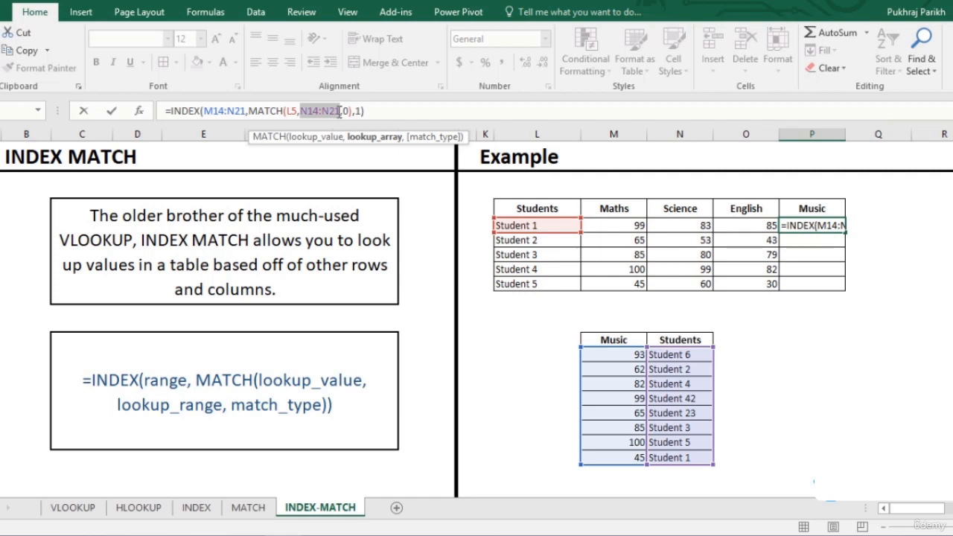
key("F4")
- Make the INDEX array absolute as $M$14:$N$21 and fill the Music formula down to Student 5
left_click(233, 111)
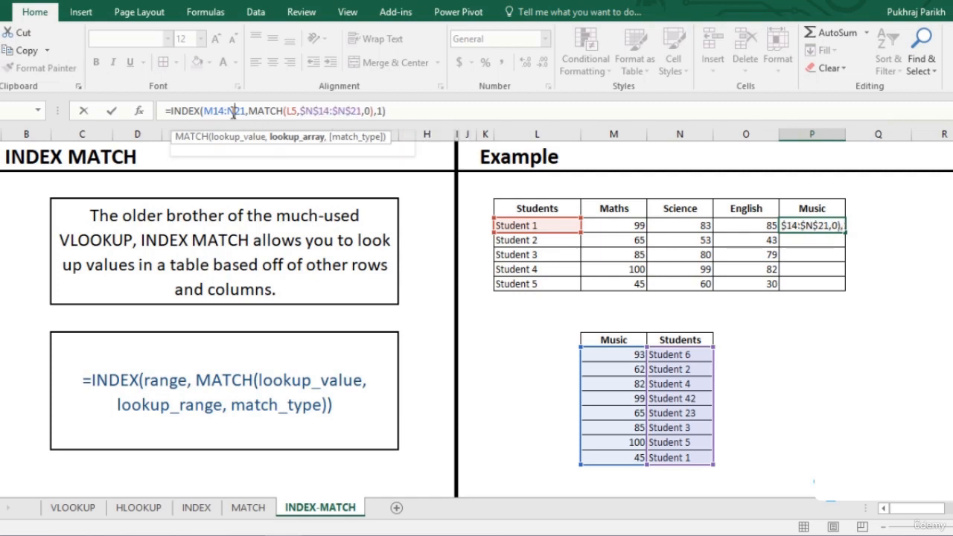
left_click(216, 111)
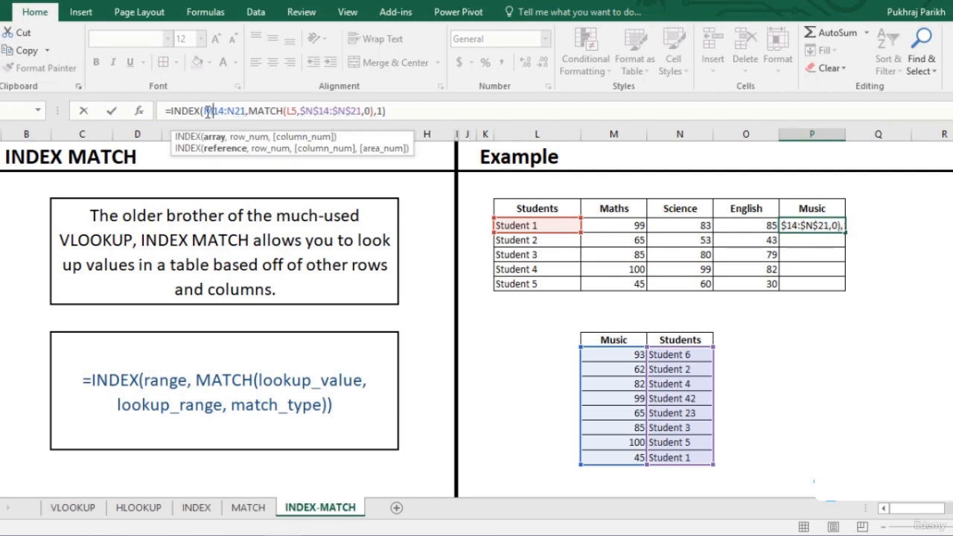
left_click_drag(205, 110, 246, 111)
key("F4")
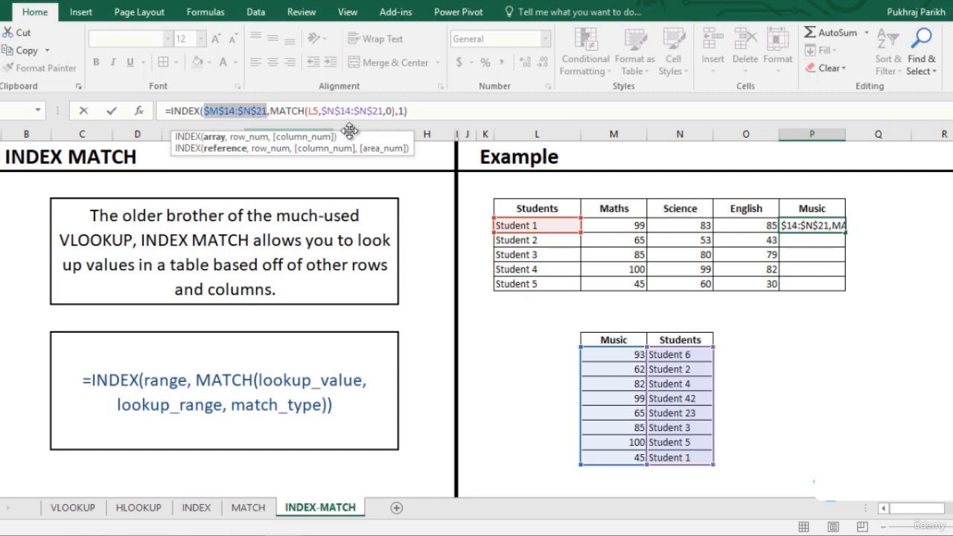
left_click(422, 110)
key("Return")
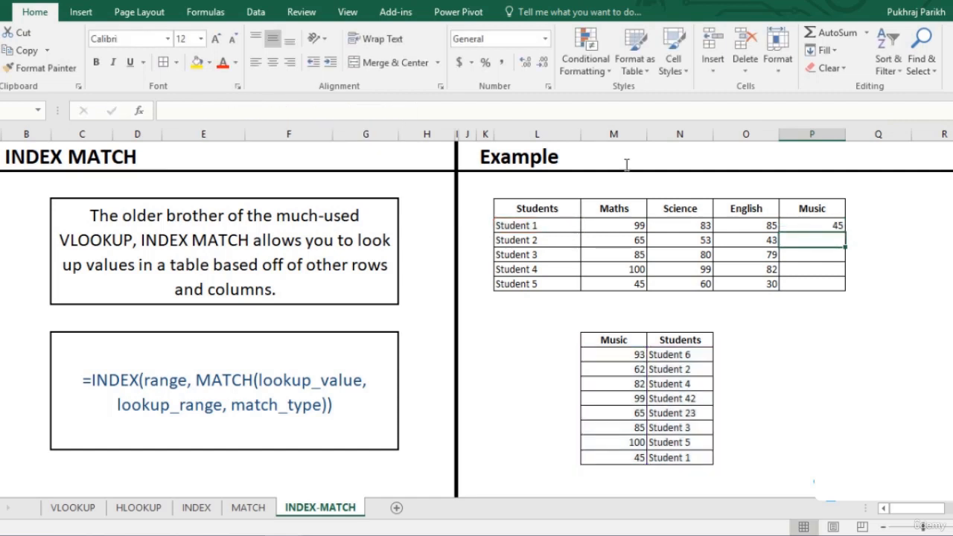
left_click(812, 224)
double_click(845, 232)
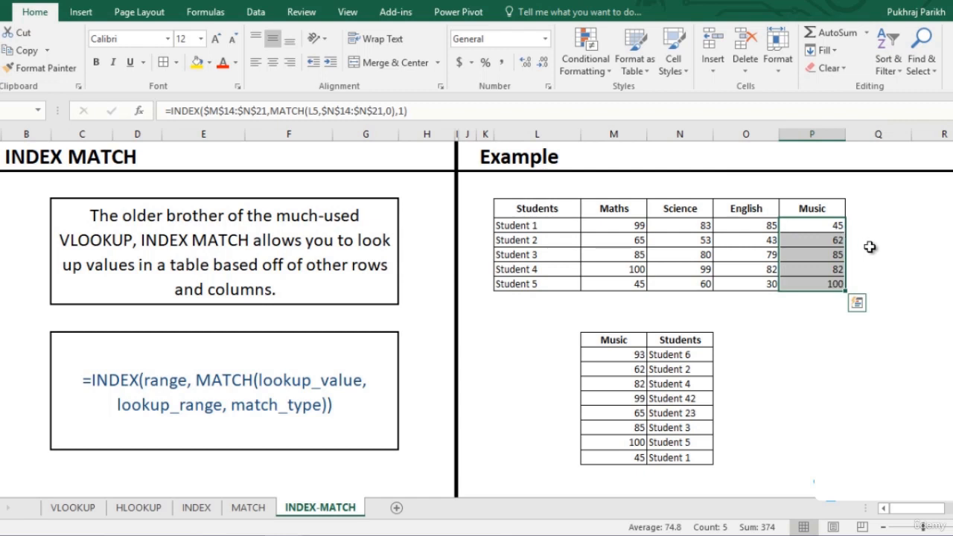